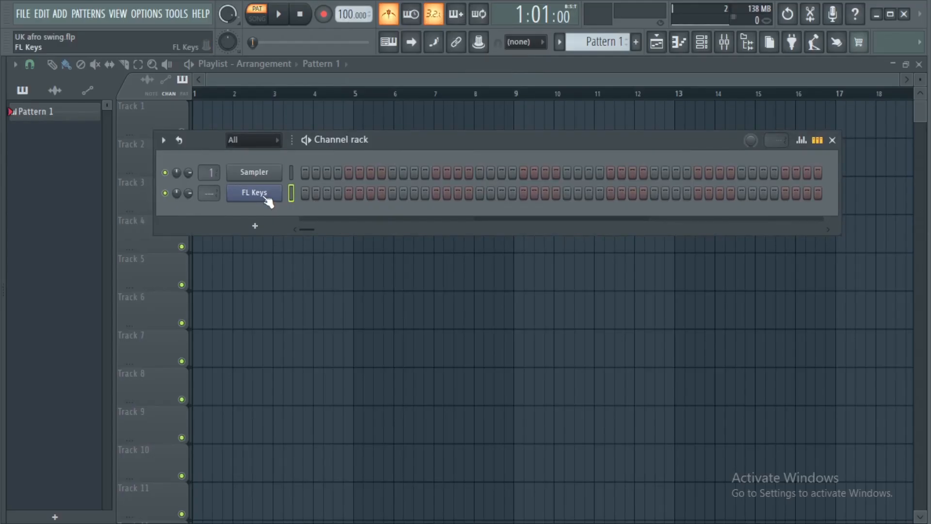
# Record a four-bar A4 rhythm into the FL Keys piano roll using notes and automation recording.
pyautogui.rightClick(267, 194)
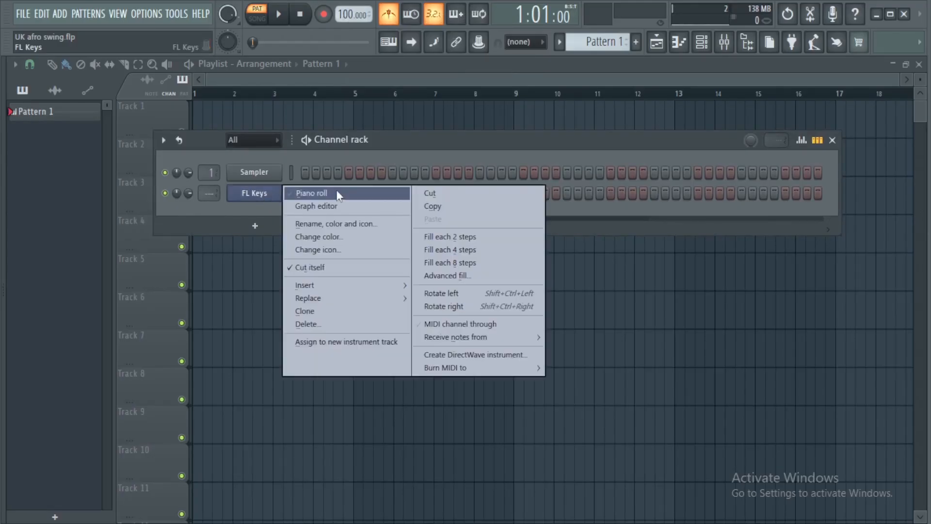
pyautogui.click(336, 192)
pyautogui.click(324, 15)
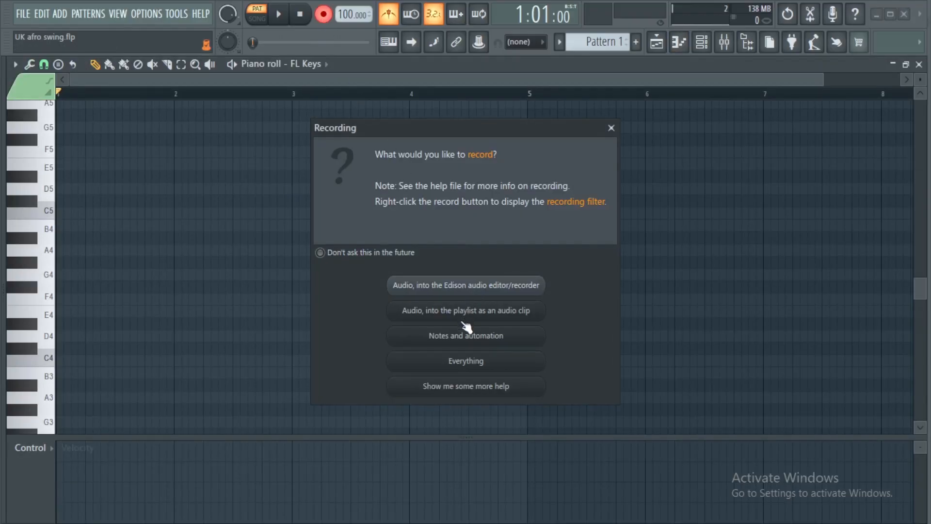
pyautogui.click(468, 340)
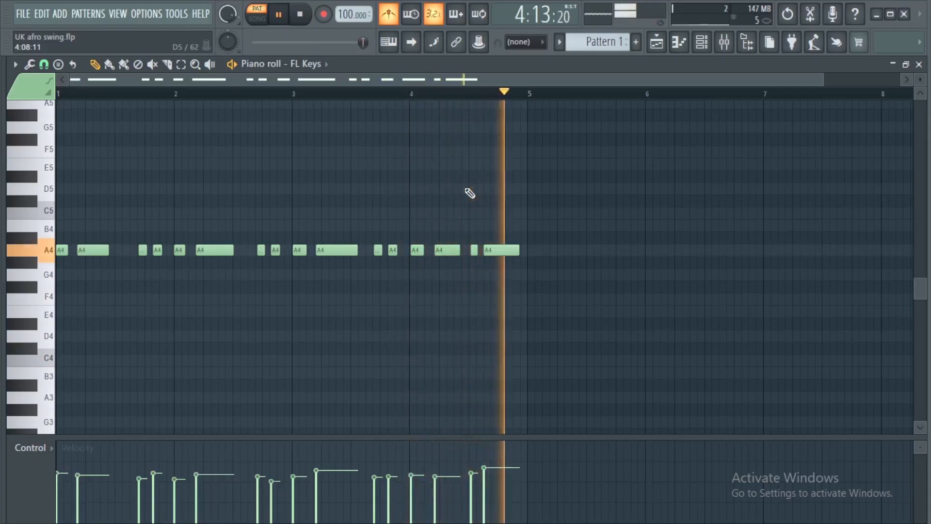
pyautogui.press('space')
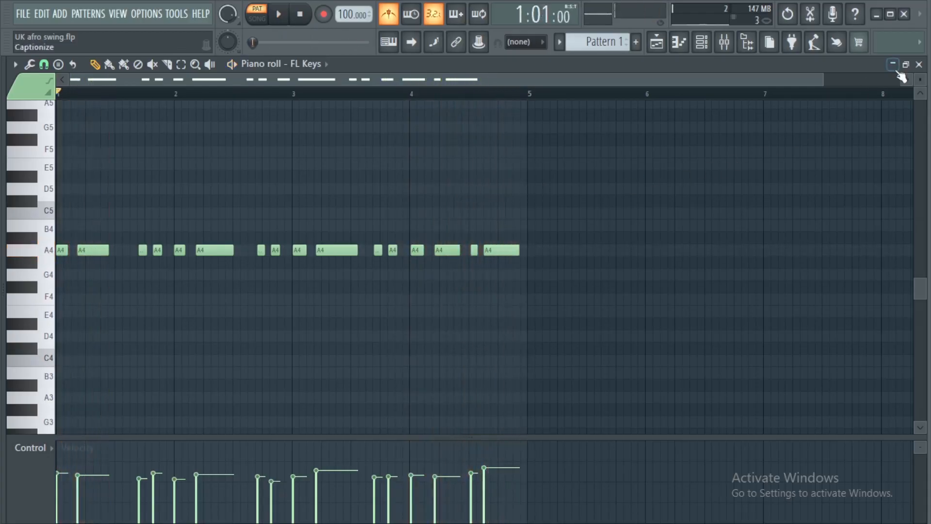
# Copy the recorded FL Keys notes into the Sampler channel.
pyautogui.click(918, 64)
pyautogui.rightClick(252, 193)
pyautogui.click(433, 206)
pyautogui.rightClick(254, 172)
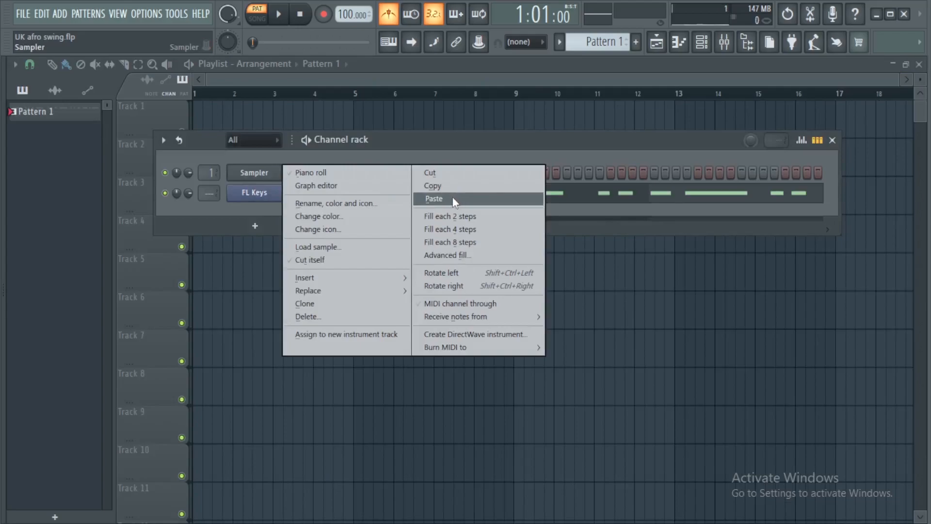
pyautogui.click(433, 198)
# Delete all the recorded A4 notes from the FL Keys piano roll.
pyautogui.rightClick(271, 192)
pyautogui.click(331, 195)
pyautogui.moveTo(67, 220); pyautogui.dragTo(612, 303)
pyautogui.press('Delete')
# Place F4 on the first ghost note of bar 1, with A4 and C5 together on the second, and preview them.
pyautogui.scroll(5, 72, 291)
pyautogui.click(59, 263)
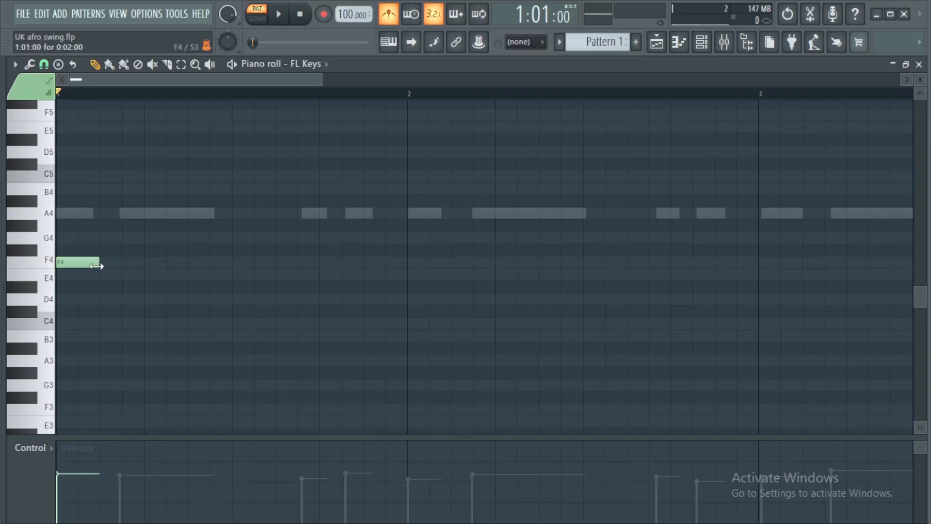
pyautogui.click(59, 213)
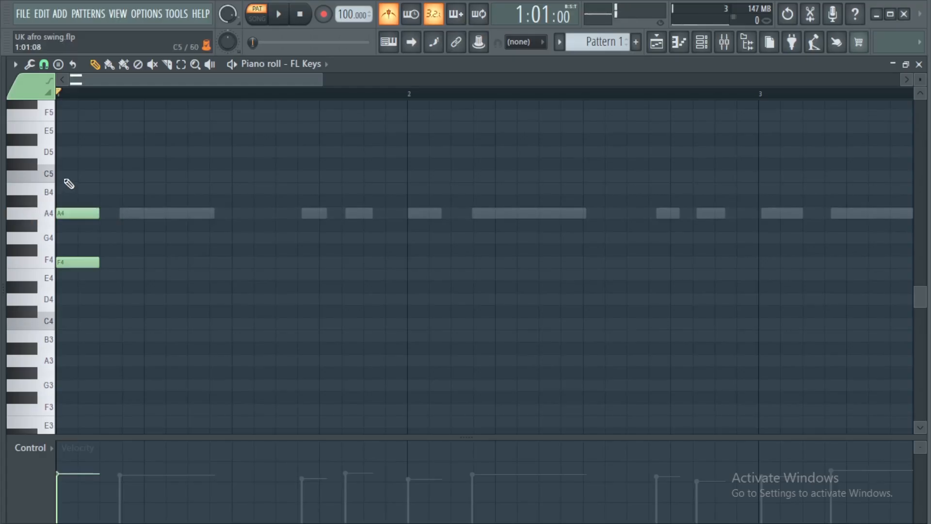
pyautogui.moveTo(83, 209); pyautogui.dragTo(138, 213)
pyautogui.press('space')
pyautogui.press('space')
# Add an E4, G4 and B4 chord on the third ghost note of bar 1 and repeat it on the fourth.
pyautogui.scroll(-1, 151, 101)
pyautogui.scroll(-2, 151, 101)
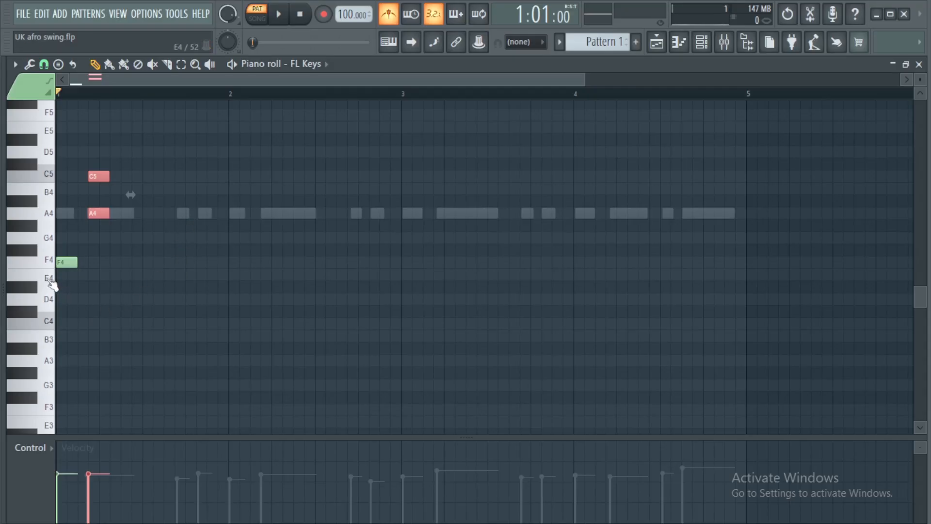
pyautogui.click(182, 274)
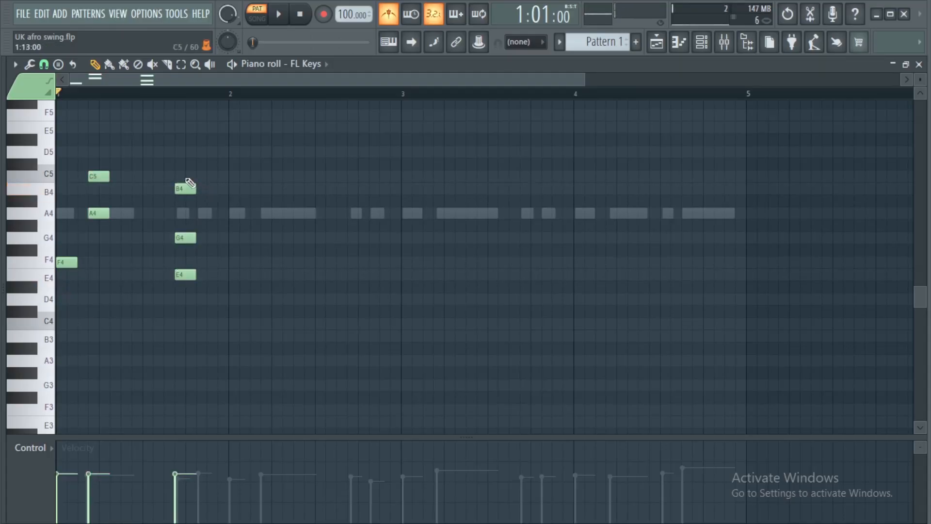
pyautogui.moveTo(190, 183); pyautogui.dragTo(206, 286)
pyautogui.moveTo(189, 236); pyautogui.dragTo(214, 236)
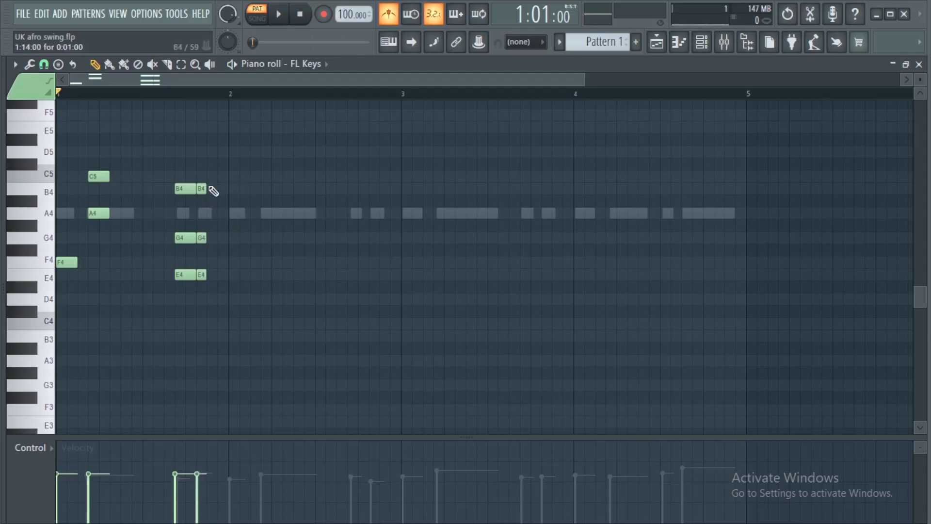
# Shorten all notes to one step and raise the E4 notes of both bar 1 chords to E5.
pyautogui.hotkey('ctrl', 'a')
pyautogui.hotkey('shift', 'd')
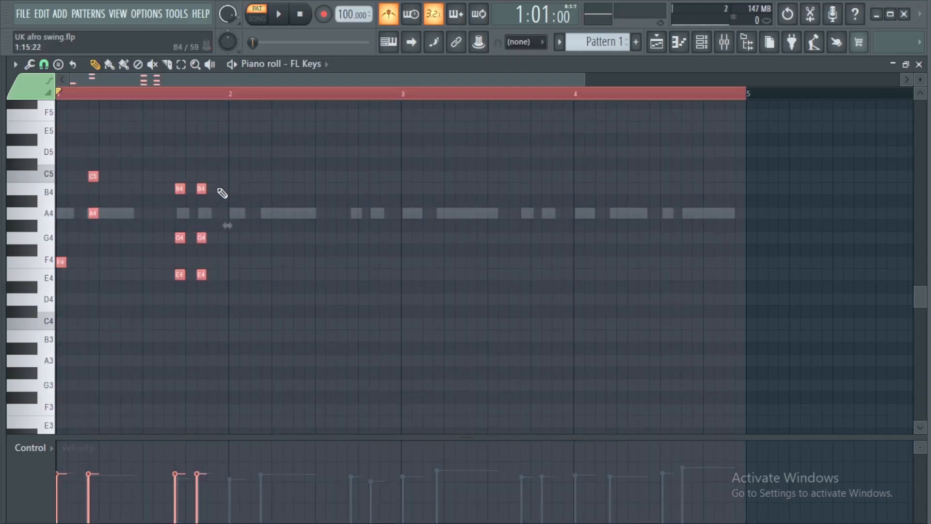
pyautogui.moveTo(246, 258); pyautogui.dragTo(151, 316)
# Place E4 on the first ghost note of bar 2, with G4 and B4 together on the second.
pyautogui.click(233, 275)
pyautogui.click(234, 238)
pyautogui.moveTo(228, 158); pyautogui.dragTo(243, 245)
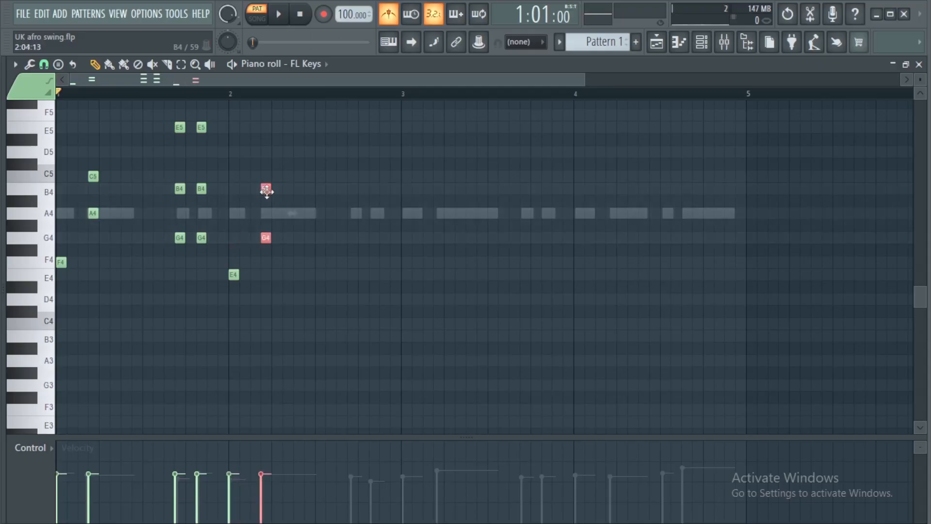
# Copy the two bar 1 chords to the end of bar 2 and change the last one to A4, C5 and E5.
pyautogui.moveTo(172, 132); pyautogui.dragTo(218, 245)
pyautogui.moveTo(201, 188); pyautogui.dragTo(377, 196)
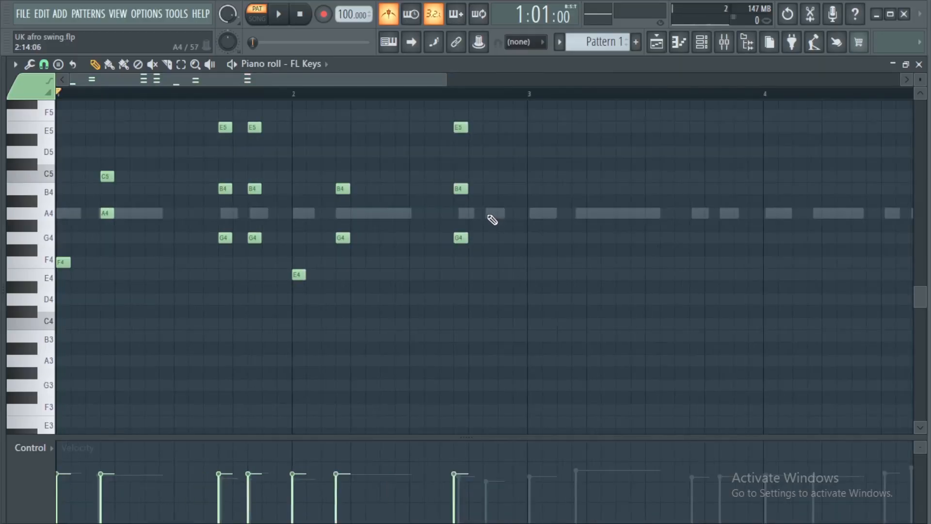
pyautogui.click(489, 214)
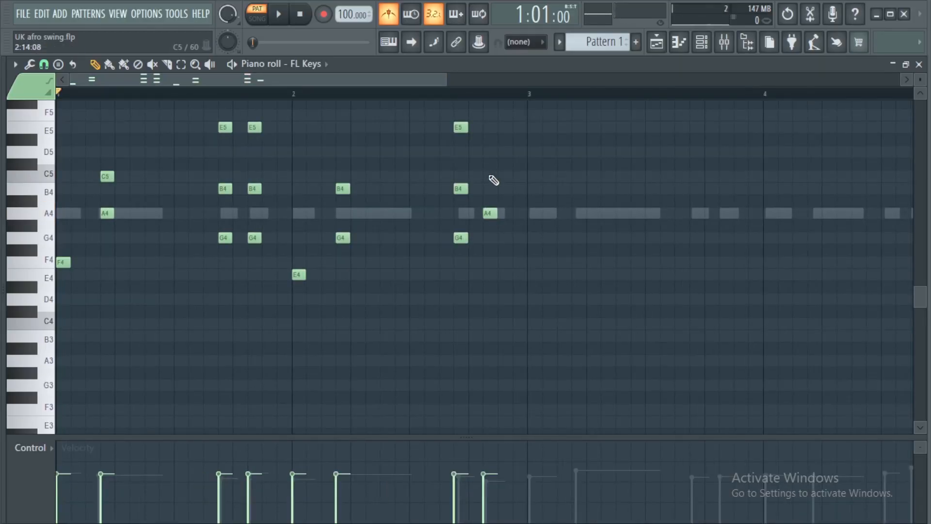
pyautogui.moveTo(489, 115); pyautogui.dragTo(487, 127)
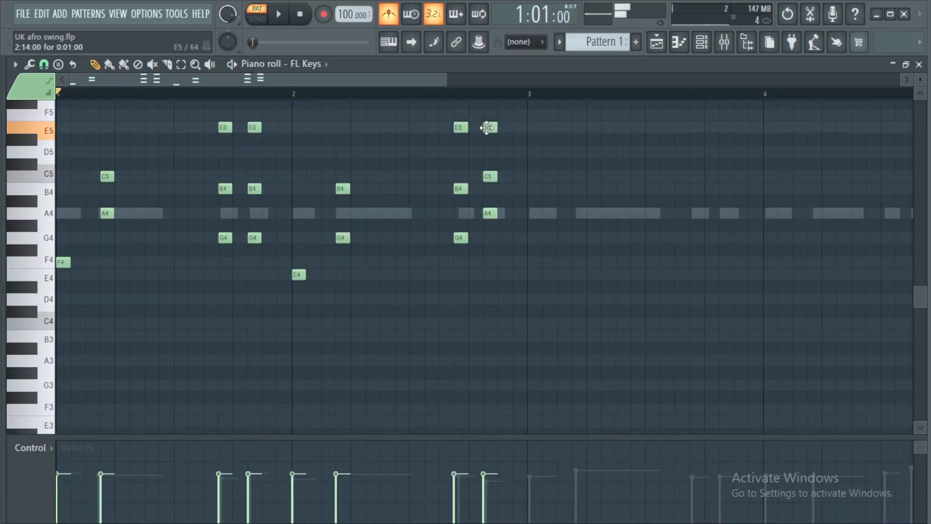
# Play the pattern from the middle of bar 2 to check the two closing chords.
pyautogui.click(422, 93)
pyautogui.press('space')
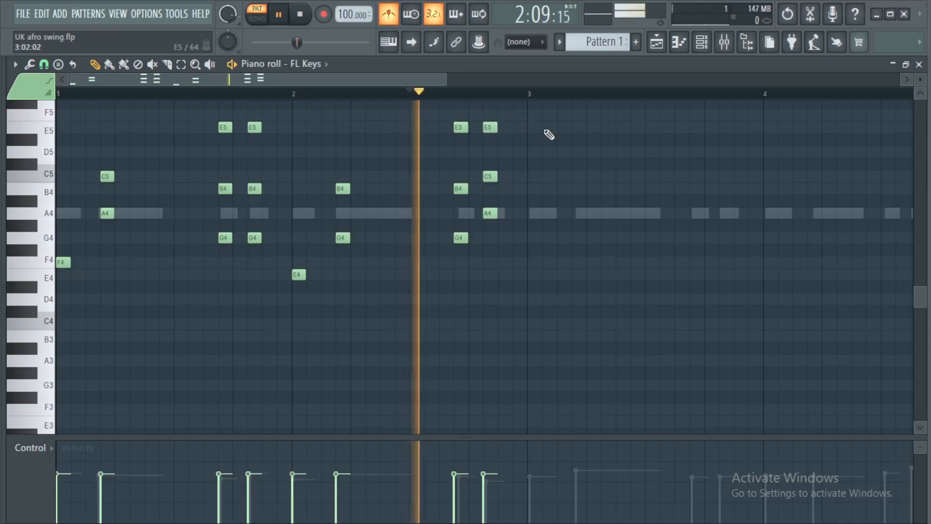
pyautogui.press('space')
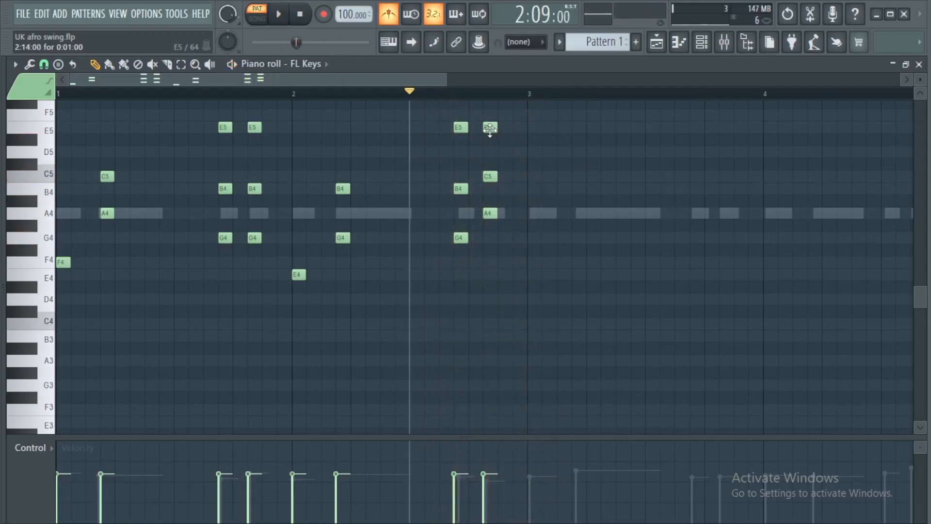
pyautogui.press('space')
pyautogui.press('space')
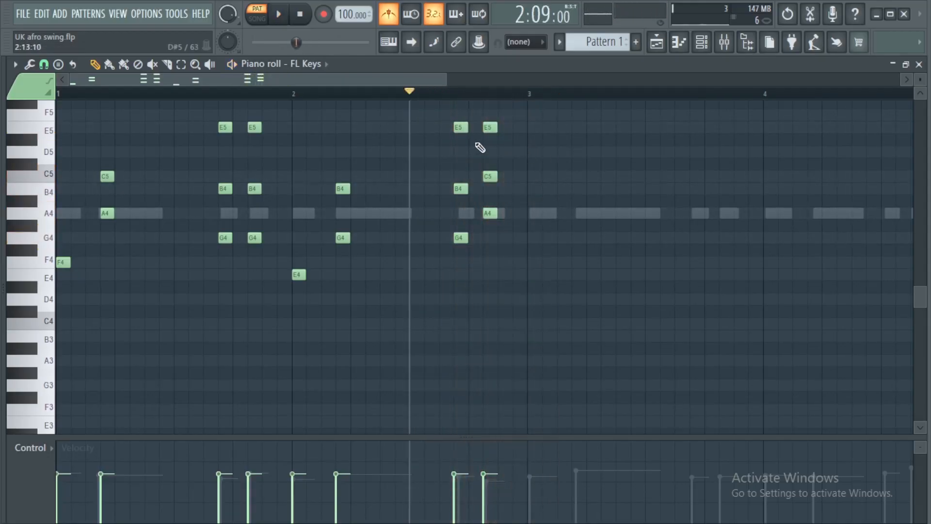
pyautogui.press('space')
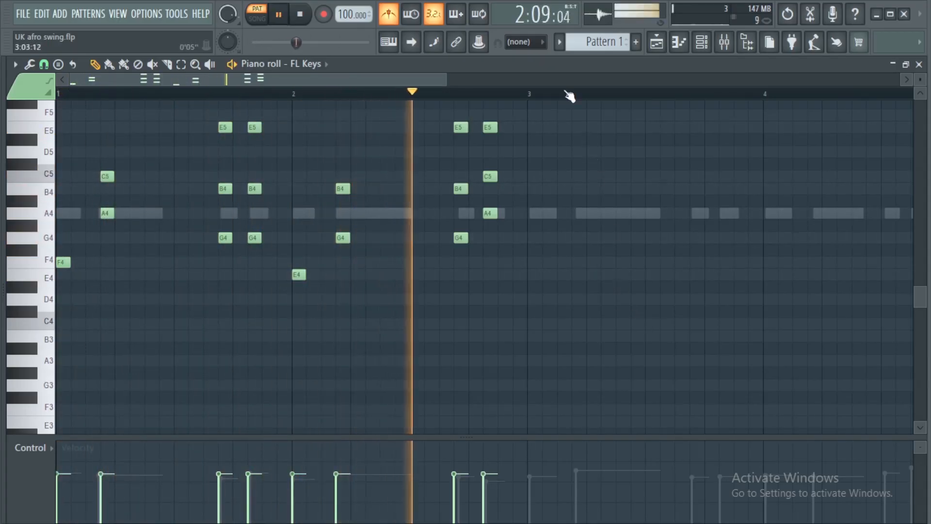
pyautogui.scroll(-2, 568, 95)
pyautogui.press('space')
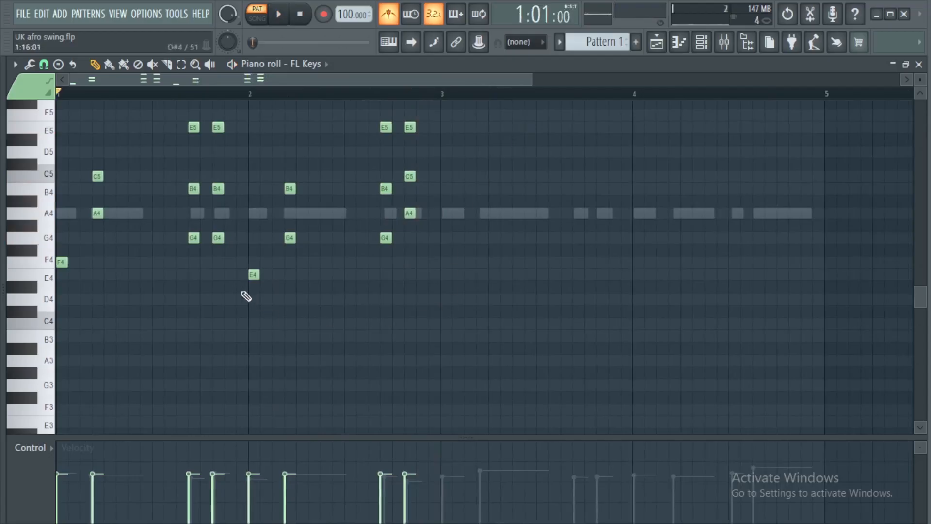
# Duplicate the whole two-bar chord pattern into bars 3 and 4.
pyautogui.hotkey('ctrl', 'a')
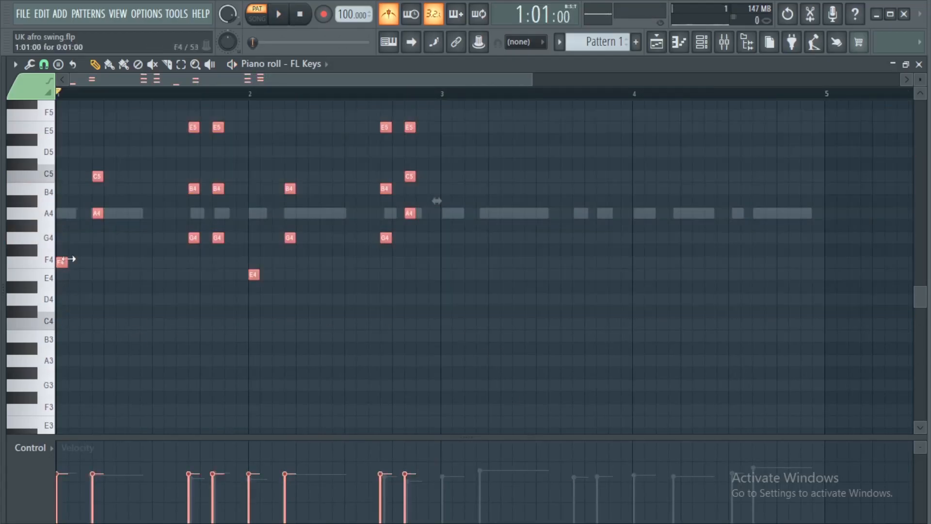
pyautogui.keyDown('shift'); pyautogui.moveTo(95, 210); pyautogui.dragTo(484, 217); pyautogui.keyUp('shift')
pyautogui.scroll(-2, 430, 96)
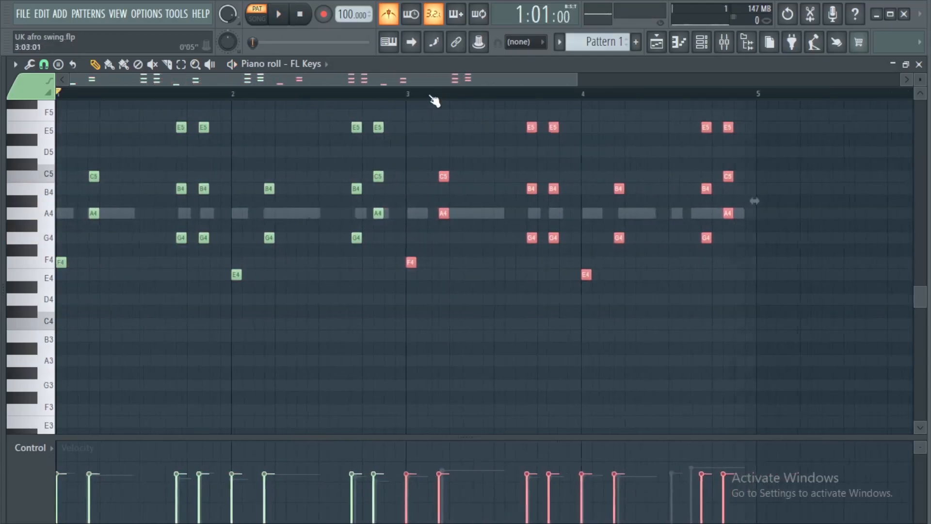
# Add an A4 note on the third ghost note of bar 4 and preview the bar.
pyautogui.scroll(3, 603, 97)
pyautogui.rightClick(615, 169)
pyautogui.press('space')
pyautogui.press('space')
pyautogui.click(630, 214)
pyautogui.press('space')
pyautogui.press('space')
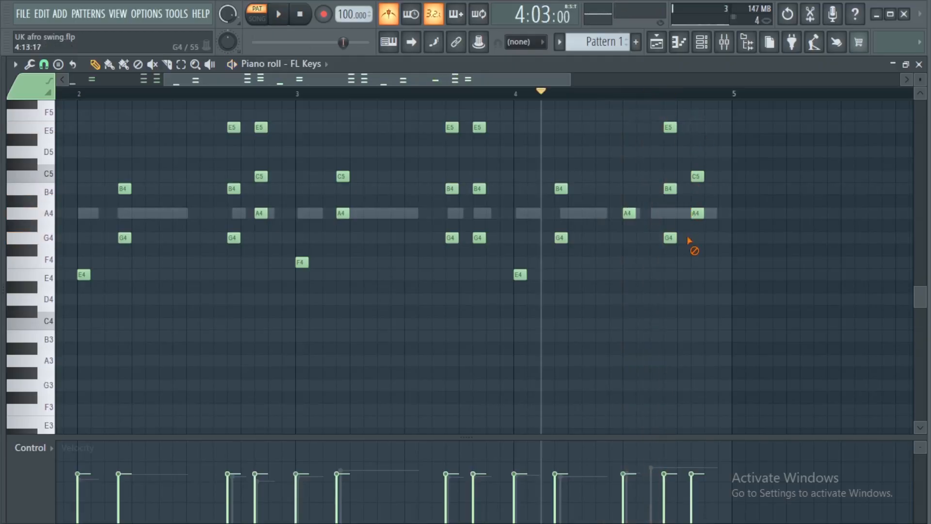
# Replace the last two chords of bar 4 with a four-step G4 and B4 pair starting on the final ghost note, and play the pattern.
pyautogui.moveTo(665, 171); pyautogui.dragTo(697, 284)
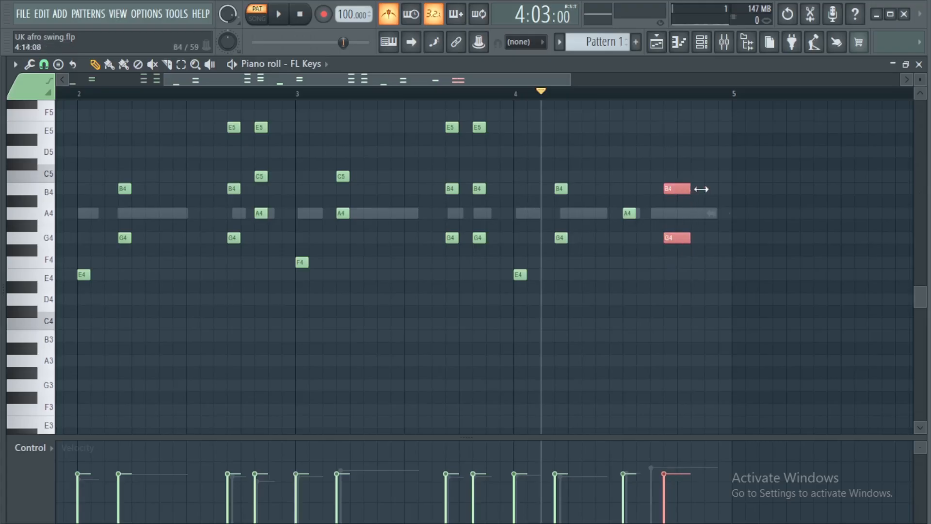
pyautogui.moveTo(676, 235); pyautogui.dragTo(657, 239)
pyautogui.press('space')
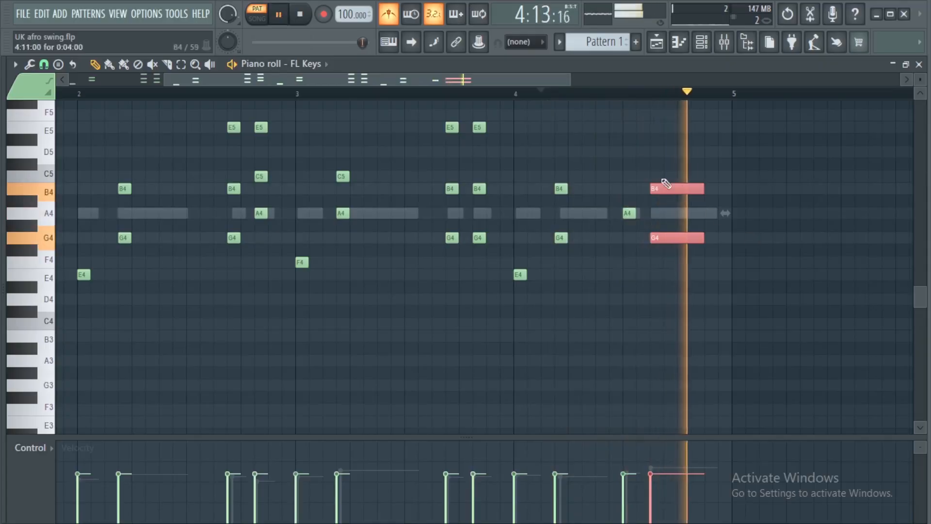
pyautogui.scroll(-1, 550, 103)
pyautogui.scroll(-2, 551, 103)
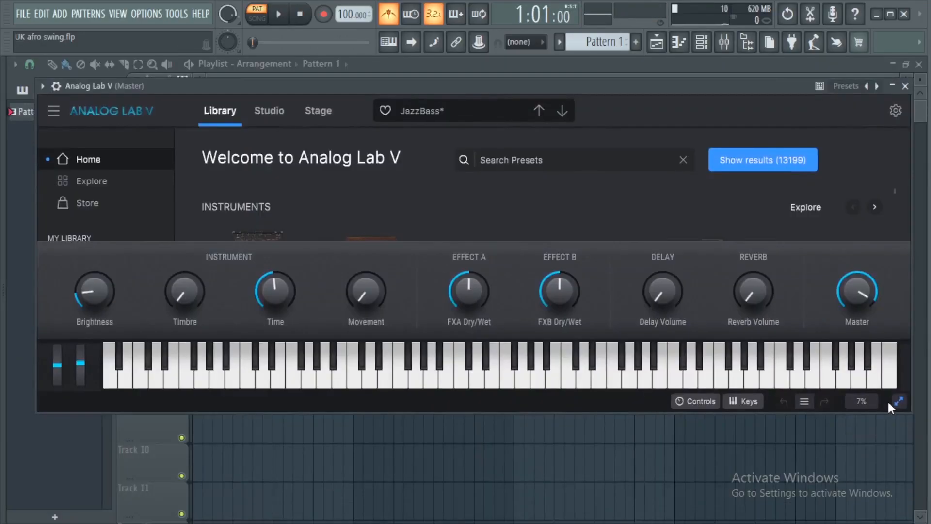
# Replace the FL Keys instrument with Analog Lab V and search its presets for "celest".
pyautogui.click(891, 403)
pyautogui.click(560, 160)
pyautogui.write('celes')
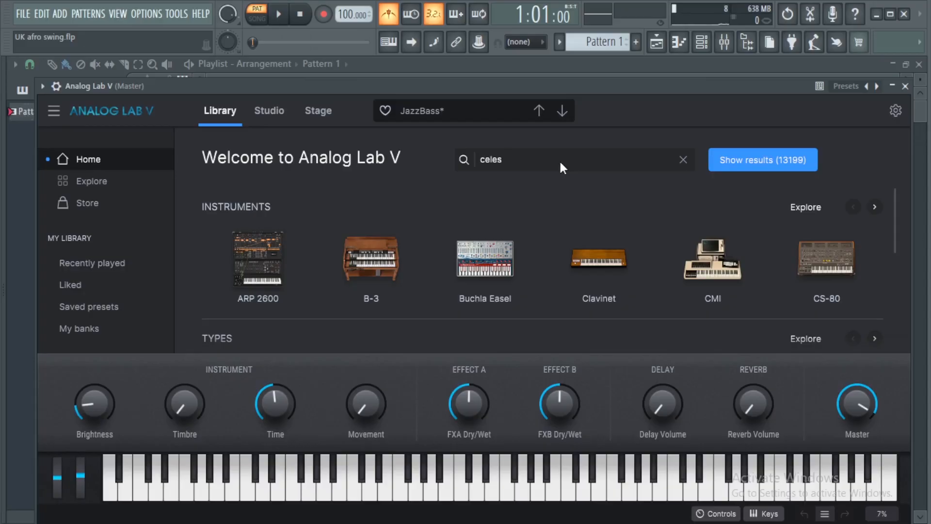
pyautogui.write('t')
pyautogui.click(767, 162)
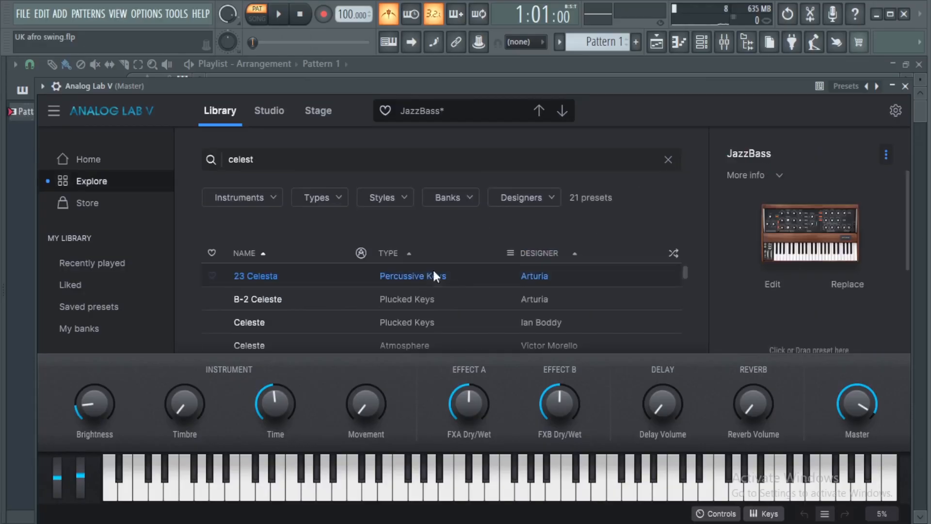
pyautogui.click(905, 86)
# Play the Analog Lab V part and duplicate its four-bar chord pattern into bars 5 to 8.
pyautogui.press('space')
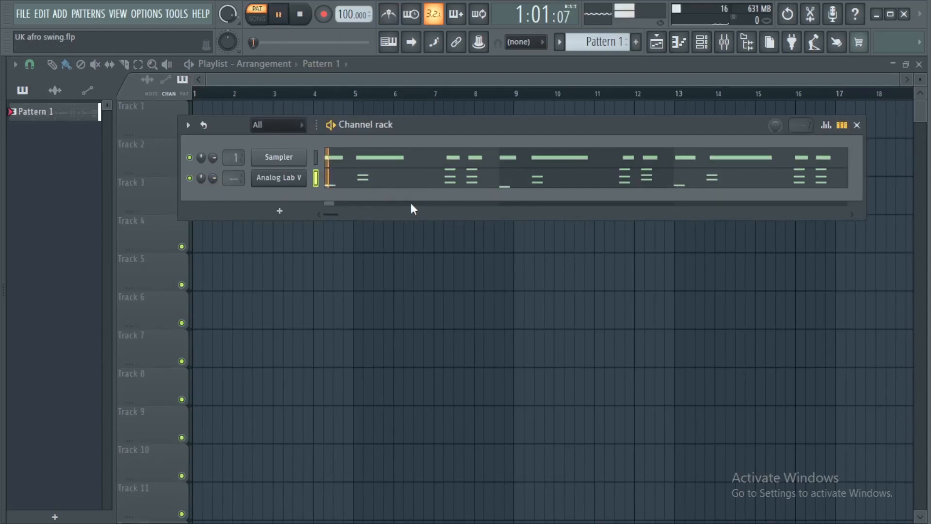
pyautogui.rightClick(303, 176)
pyautogui.click(378, 179)
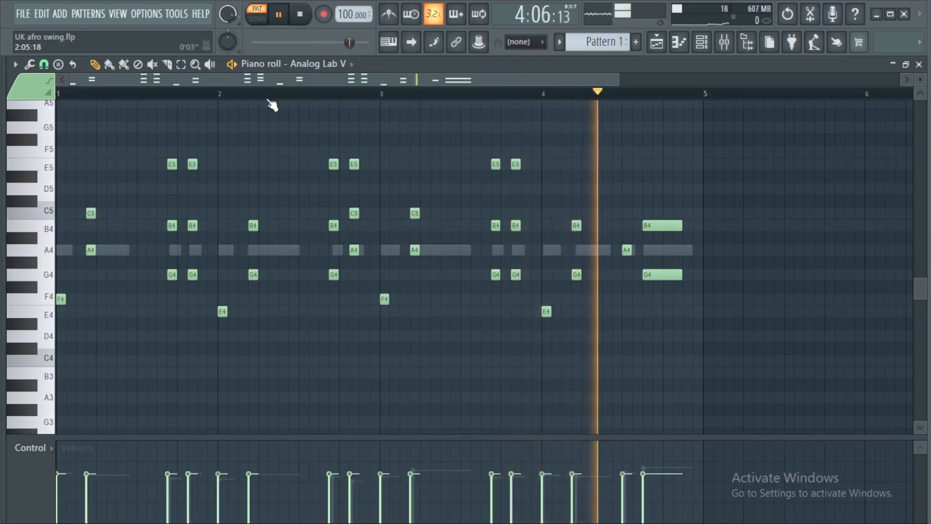
pyautogui.press('space')
pyautogui.hotkey('ctrl', 'a')
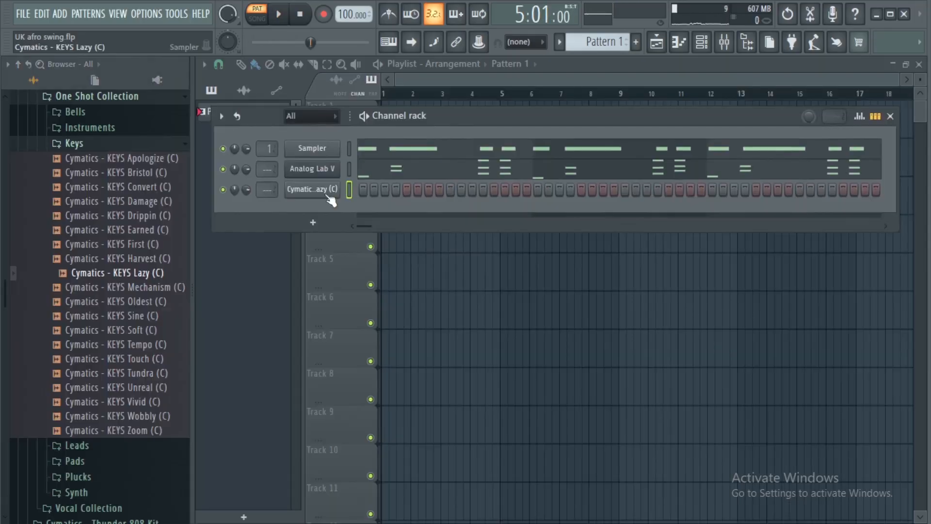
# Enable the volume envelope of the Cymatics - KEYS Lazy (C) channel, raise its hold time to the maximum, and audition C5.
pyautogui.click(301, 190)
pyautogui.moveTo(449, 138); pyautogui.dragTo(457, 73)
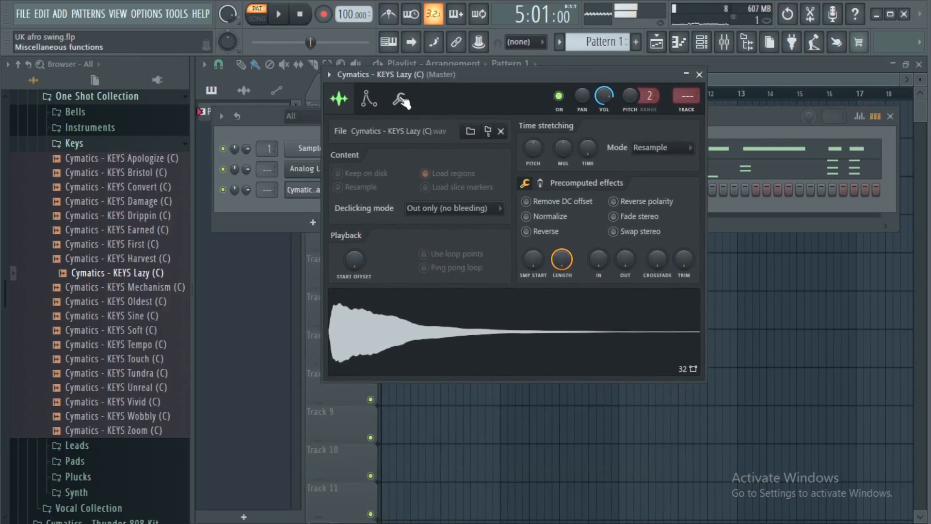
pyautogui.click(369, 99)
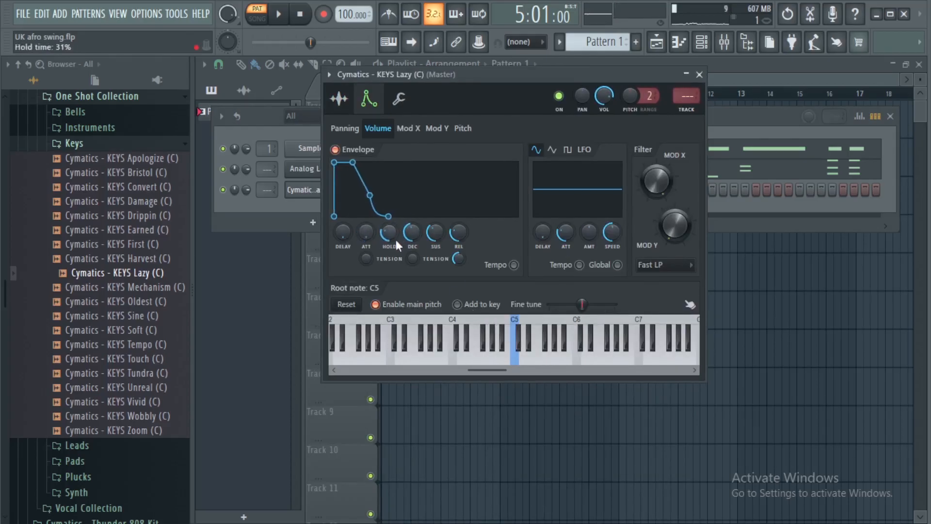
pyautogui.click(516, 366)
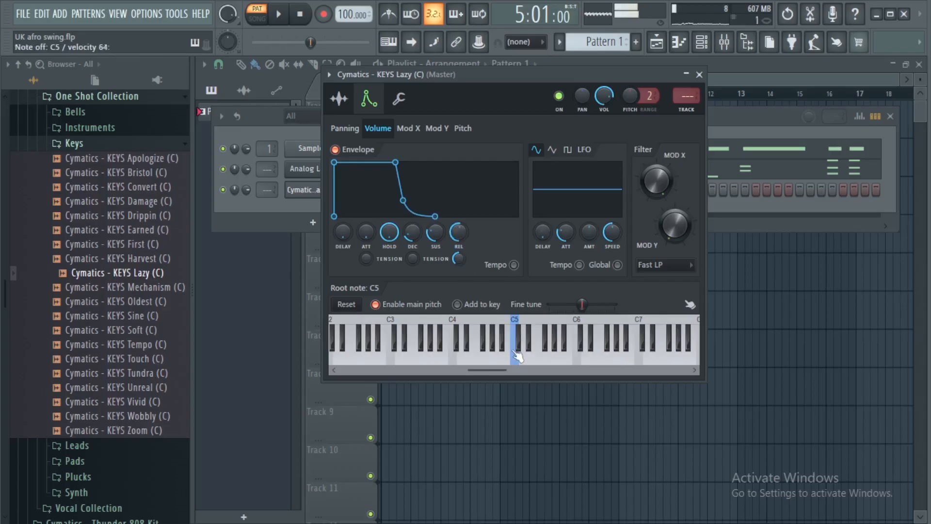
# Copy the Analog Lab V notes into the Cymatics - KEYS Lazy (C) channel and play both together.
pyautogui.click(699, 75)
pyautogui.rightClick(333, 167)
pyautogui.click(496, 183)
pyautogui.rightClick(328, 195)
pyautogui.click(507, 218)
pyautogui.press('space')
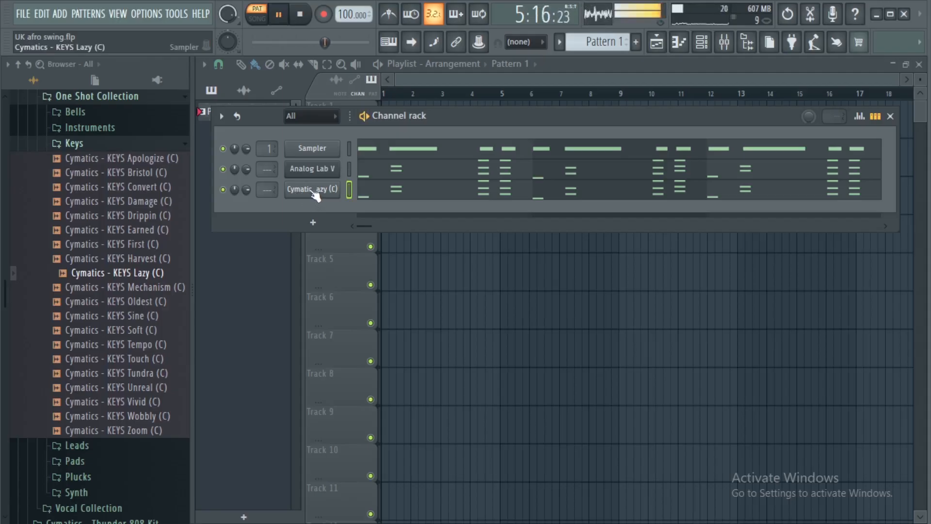
# Delete the Cymatics - KEYS Lazy (C) notes from bars 5 to 8, keeping only the first four bars.
pyautogui.rightClick(315, 194)
pyautogui.click(350, 190)
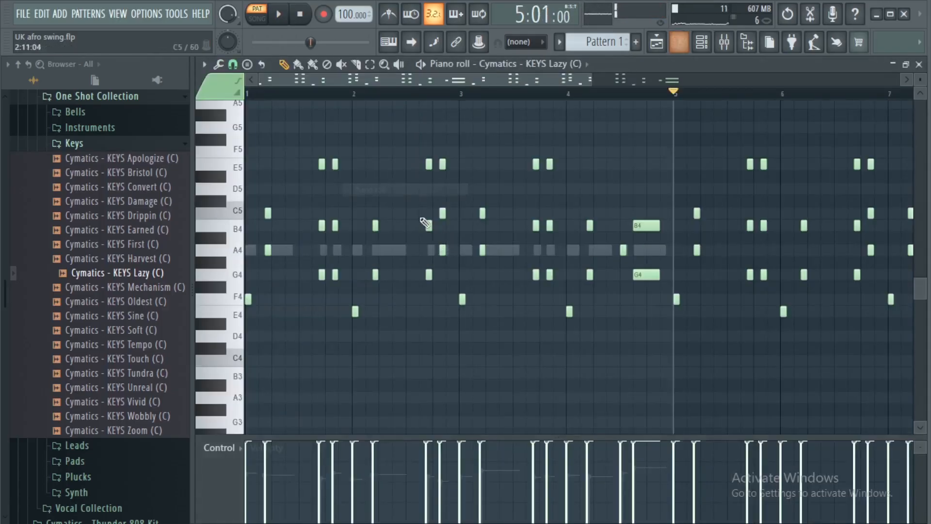
pyautogui.moveTo(527, 147); pyautogui.dragTo(787, 357)
pyautogui.press('Delete')
pyautogui.rightClick(517, 298)
pyautogui.scroll(2, 315, 95)
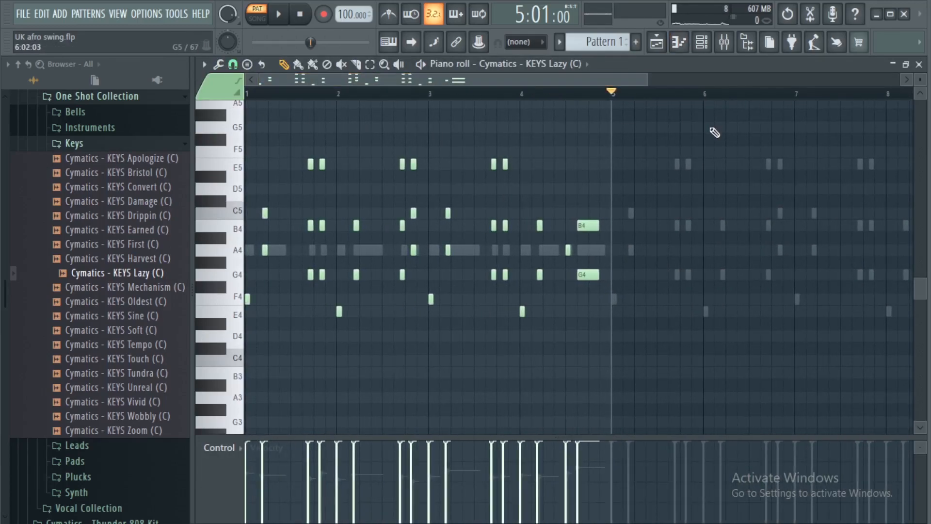
# Randomize the levels of all Cymatics - KEYS Lazy (C) notes, scale them to 75%, and play the layered keys.
pyautogui.hotkey('ctrl', 'a')
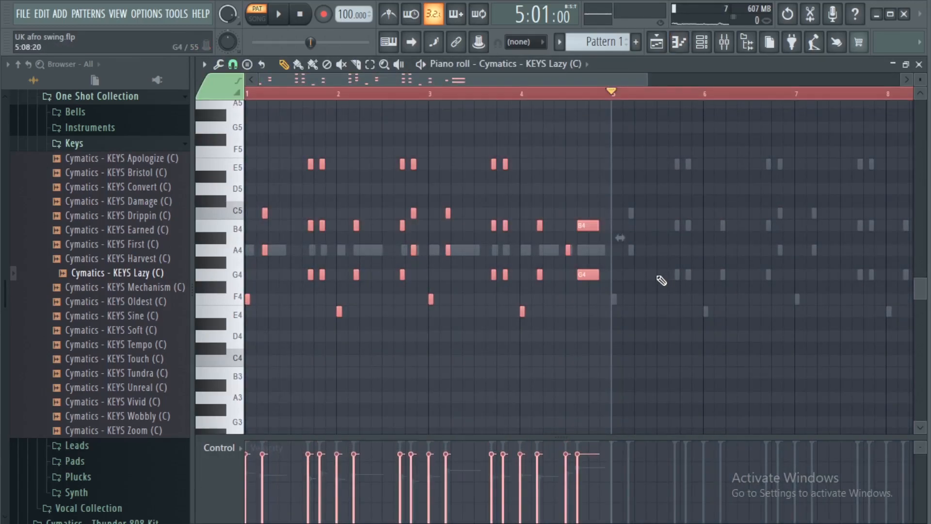
pyautogui.hotkey('alt', 'r')
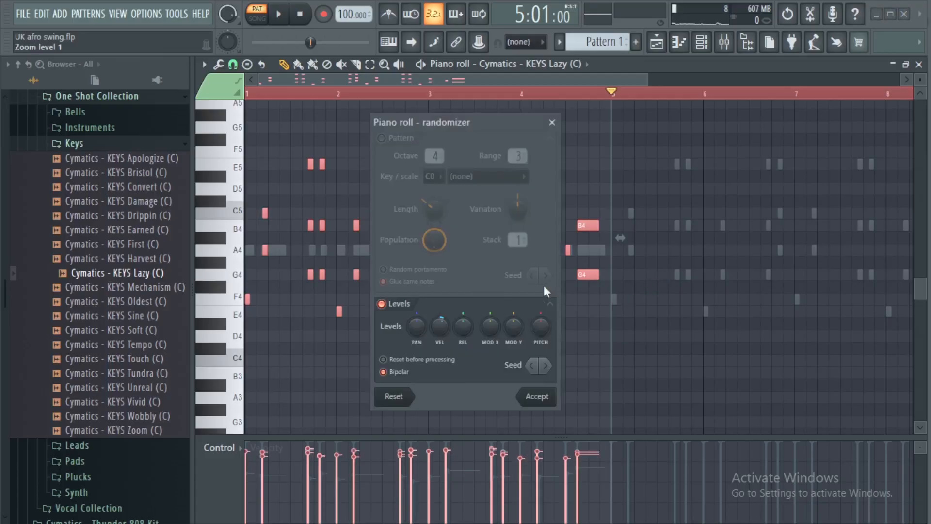
pyautogui.click(550, 405)
pyautogui.hotkey('alt', 'x')
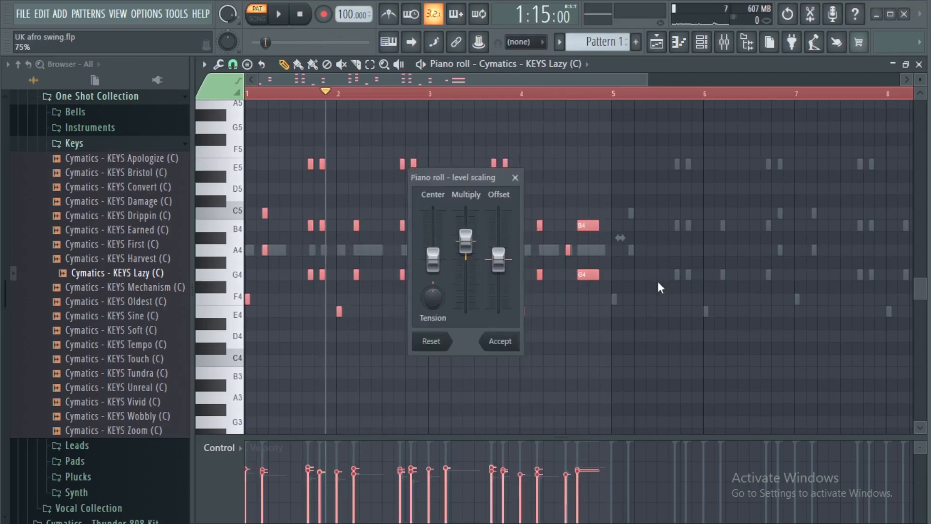
pyautogui.click(500, 341)
pyautogui.press('F7')
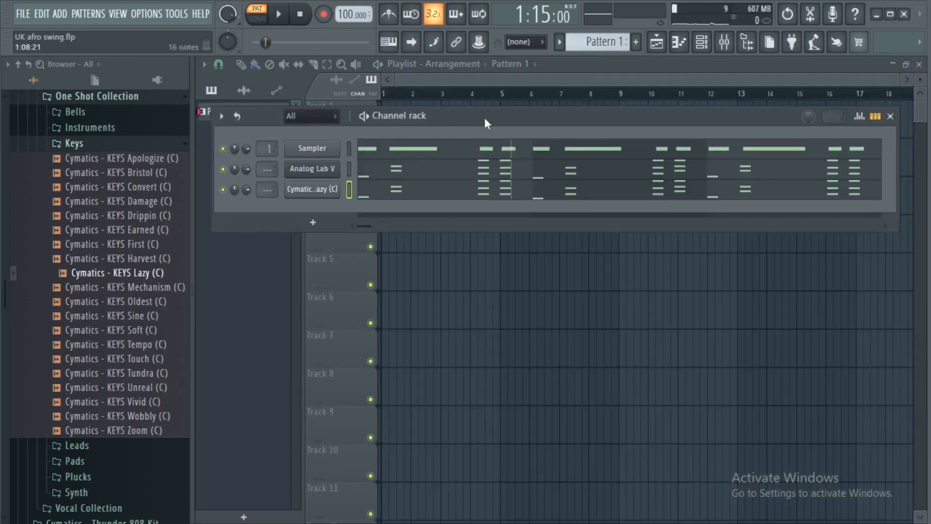
pyautogui.press('space')
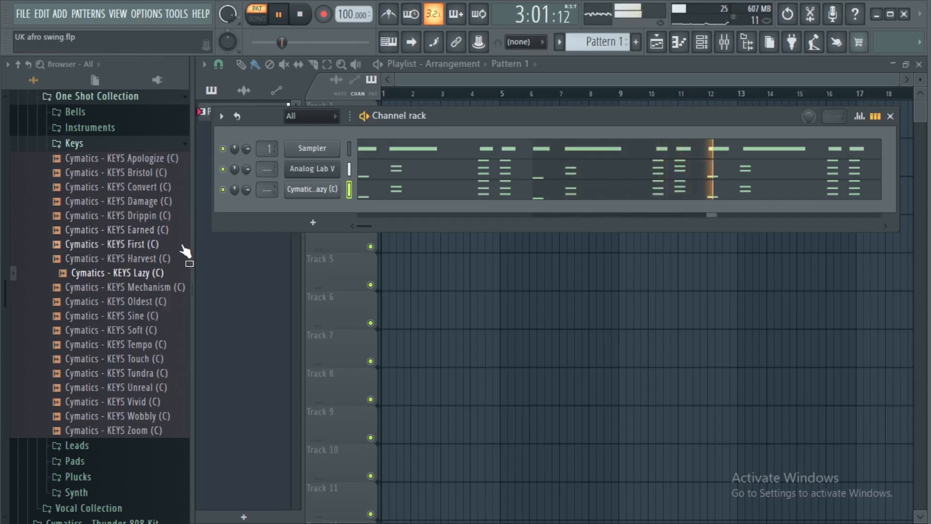
# Add the Cymatics "...stic (C)" one-shot as a new channel below KEYS Lazy (C) and write its melody notes.
pyautogui.click(116, 143)
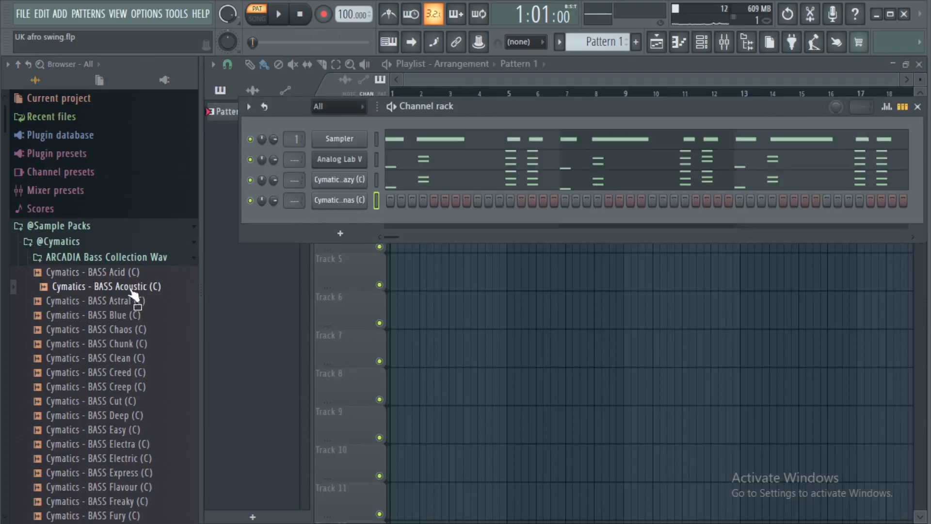
pyautogui.moveTo(134, 295); pyautogui.dragTo(340, 201)
pyautogui.rightClick(340, 200)
pyautogui.press('Escape')
pyautogui.click(340, 200)
pyautogui.click(700, 98)
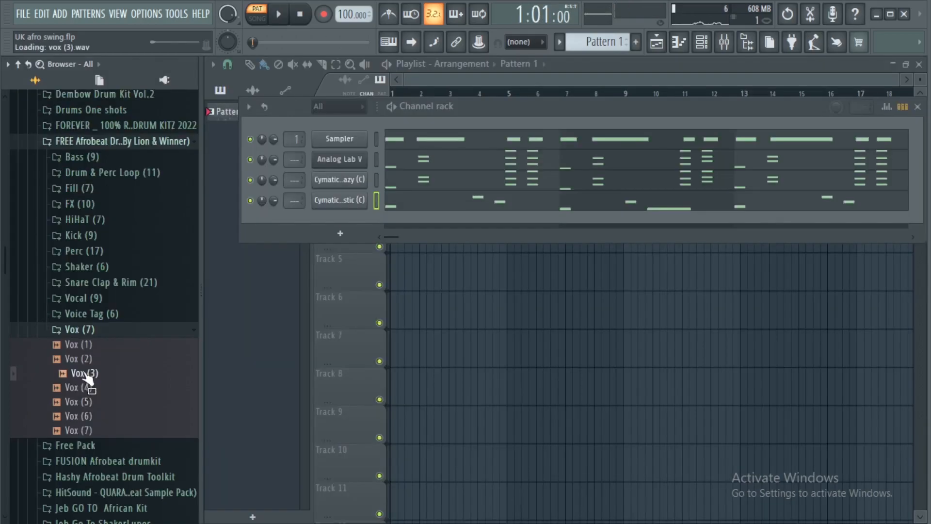
# Add the Vox (3) sample as a new channel, duplicate its four-bar C5 pattern into bars 5 to 8, and play it.
pyautogui.moveTo(299, 273); pyautogui.dragTo(344, 221)
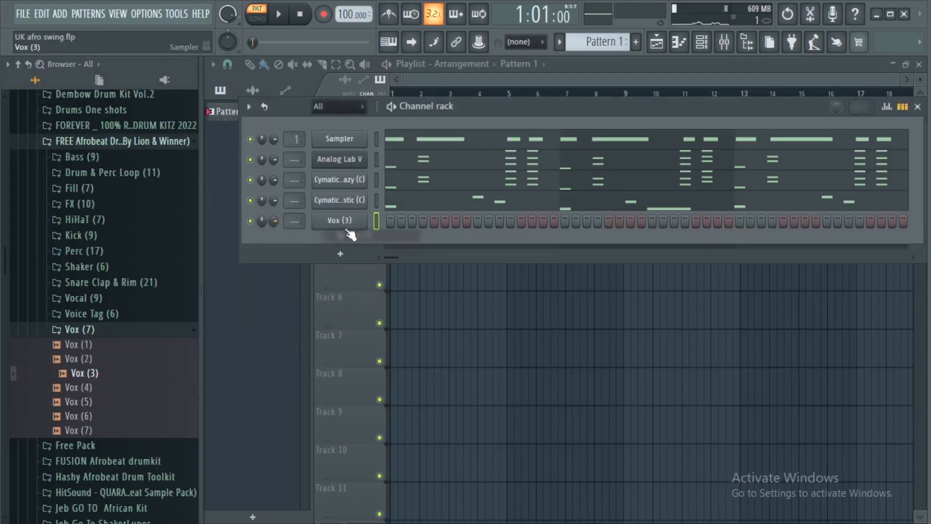
pyautogui.click(348, 222)
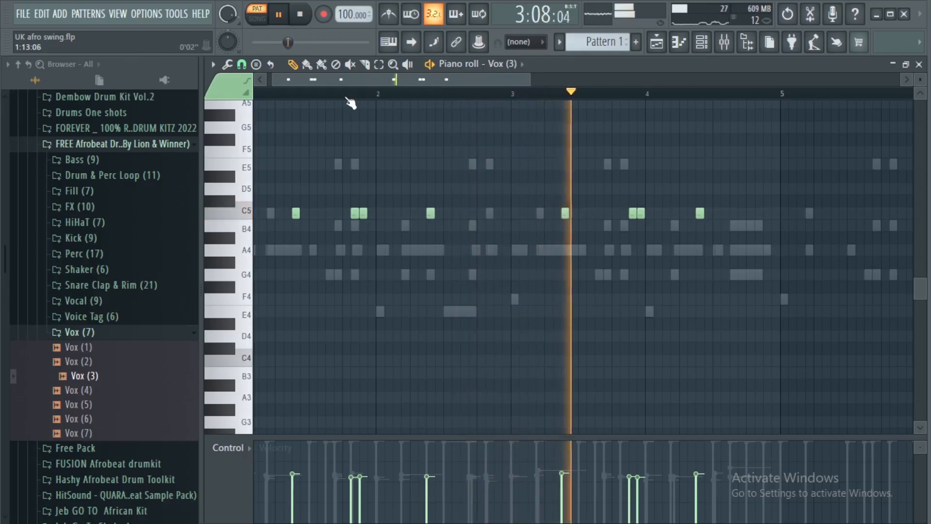
pyautogui.scroll(-2, 350, 101)
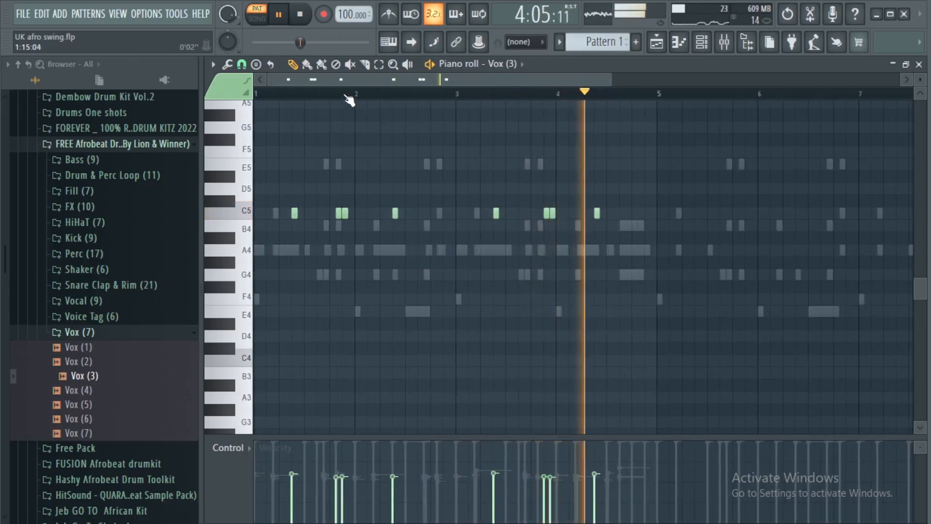
pyautogui.scroll(-1, 349, 101)
pyautogui.press('space')
pyautogui.moveTo(564, 97); pyautogui.dragTo(16, 167)
pyautogui.hotkey('ctrl', 'b')
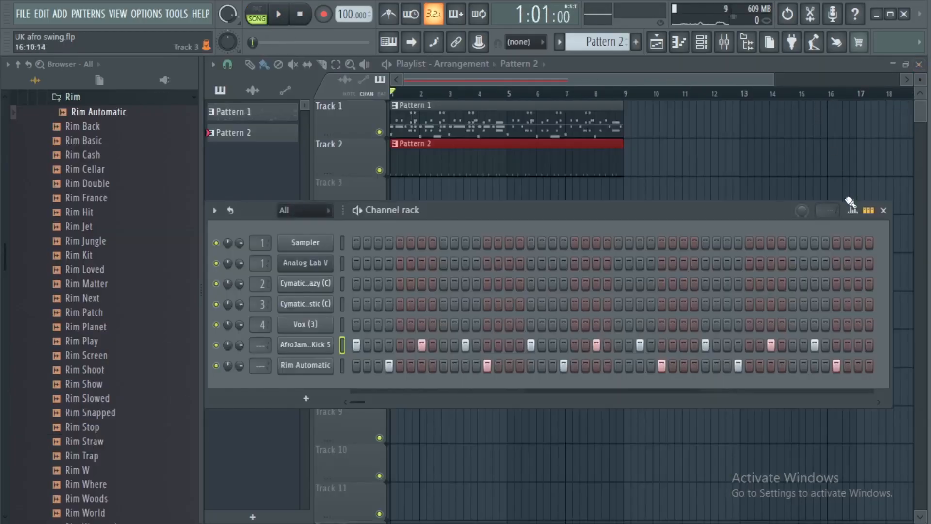
pyautogui.press('space')
# Play the Pattern 2 drums and check the sample settings of the Rim Automatic #2 channel.
pyautogui.moveTo(566, 203); pyautogui.dragTo(581, 177)
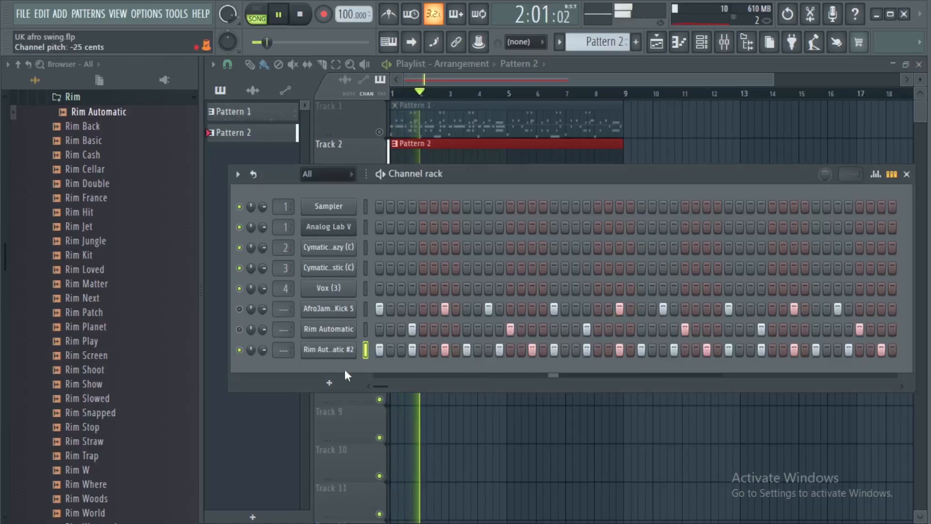
pyautogui.press('space')
pyautogui.press('space')
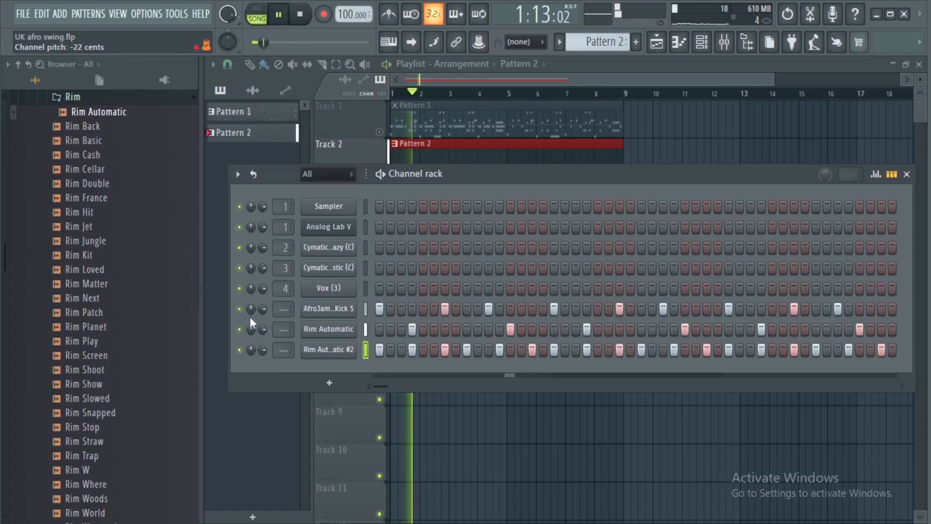
pyautogui.press('space')
pyautogui.click(347, 354)
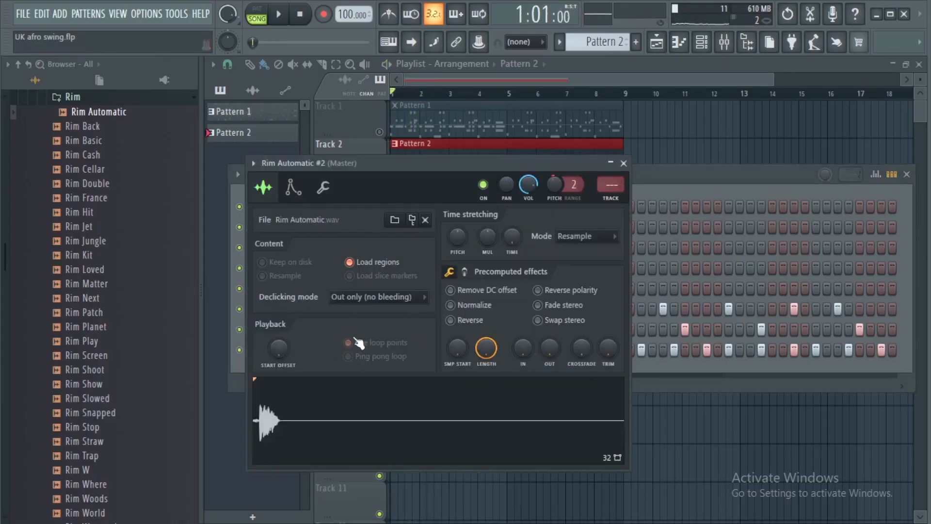
pyautogui.click(624, 164)
# Replay the kick and rim groove and check the sample settings of the first Rim Automatic channel.
pyautogui.press('space')
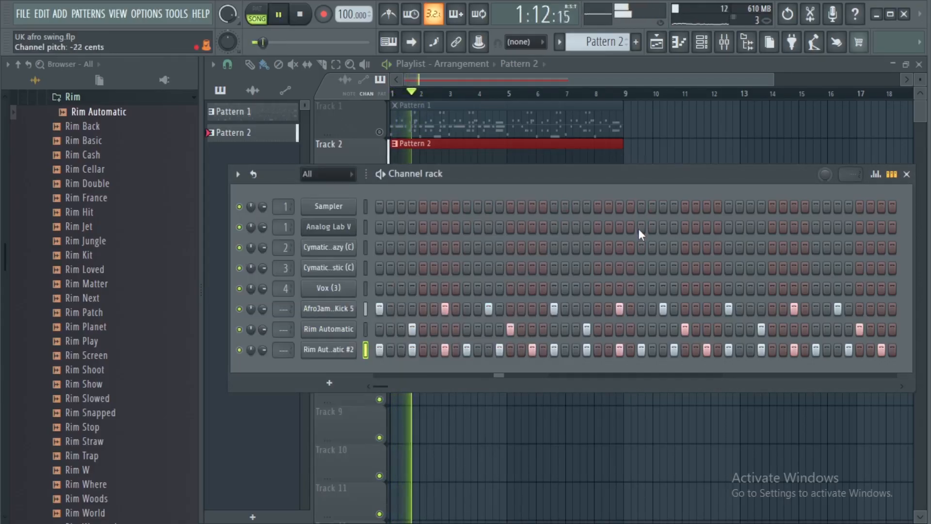
pyautogui.press('space')
pyautogui.click(330, 329)
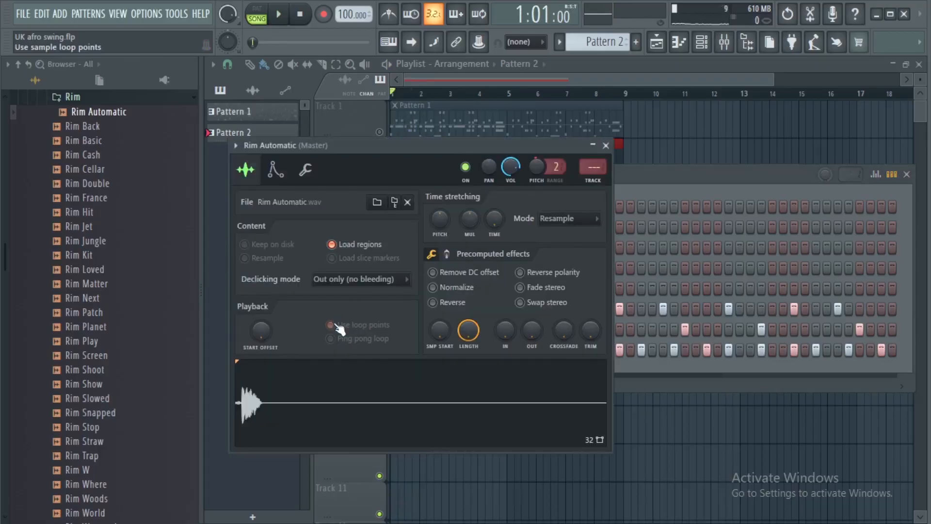
pyautogui.click(606, 146)
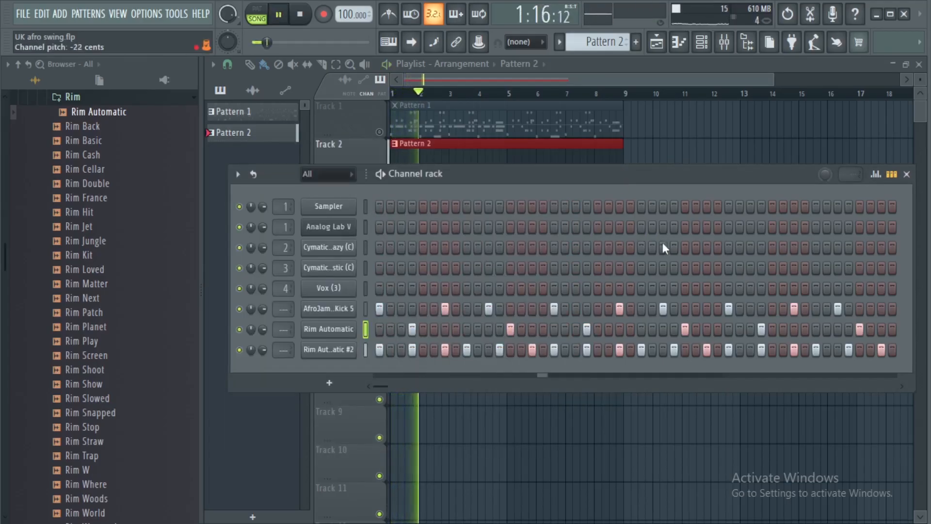
pyautogui.press('space')
# Remove steps 1, 4 and 7 of each bar from Rim Automatic #2 and play the thinned-out rim pattern.
pyautogui.press('F6')
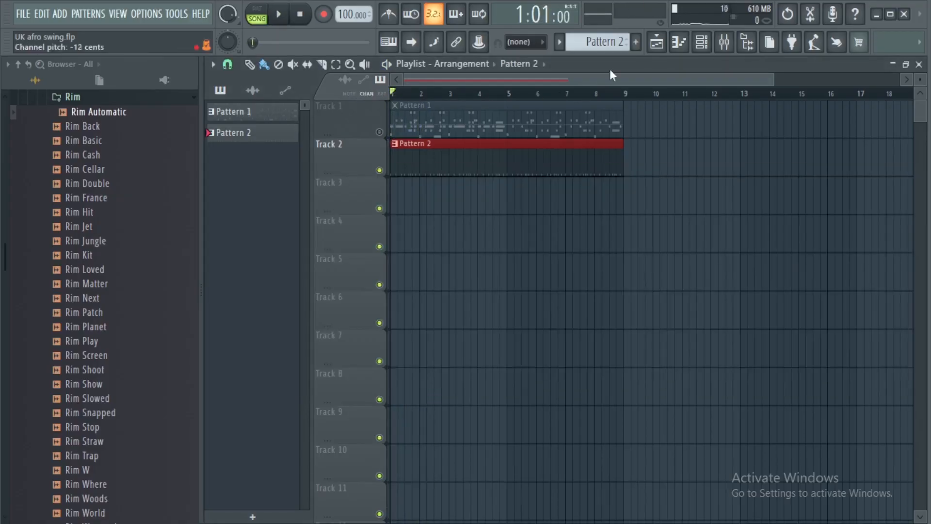
pyautogui.click(714, 38)
pyautogui.press('space')
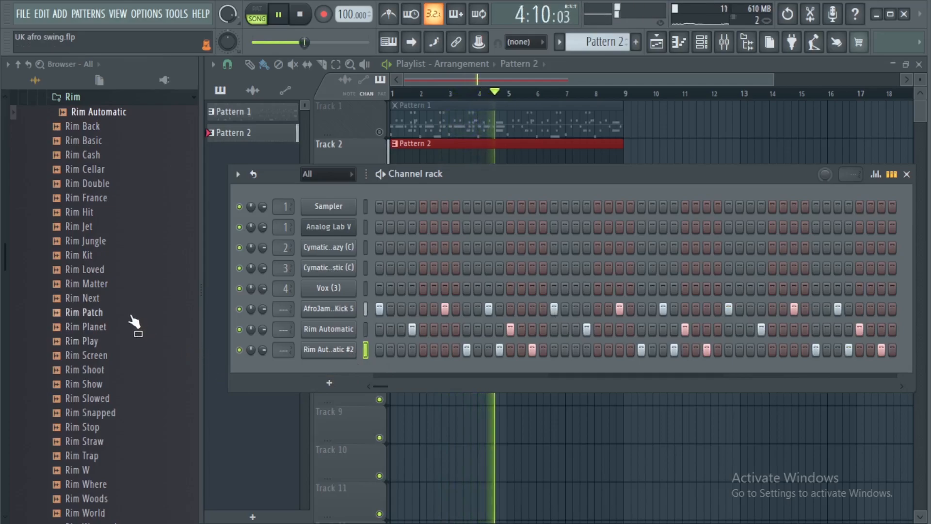
pyautogui.press('space')
pyautogui.press('space')
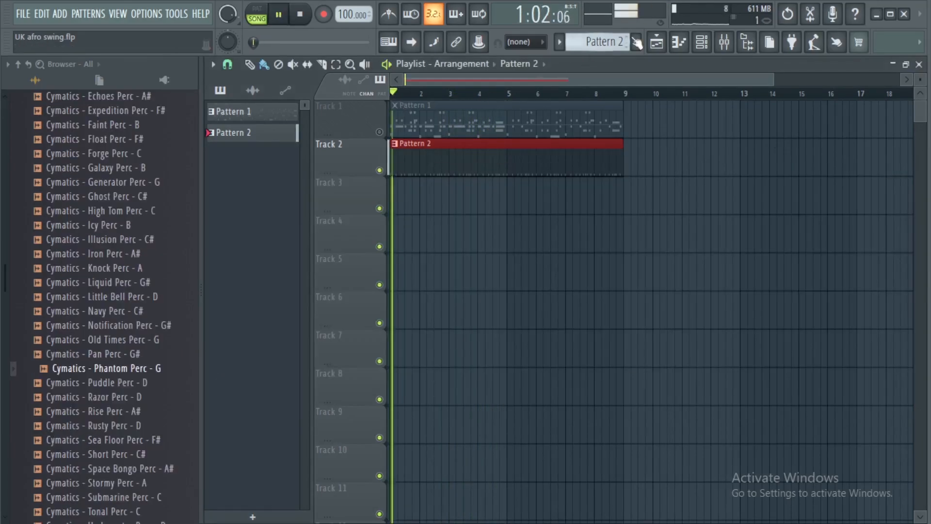
# Check the sample settings of the Cymatics - Ghost Perc - C# and Knock Perc - A channels during playback.
pyautogui.click(707, 46)
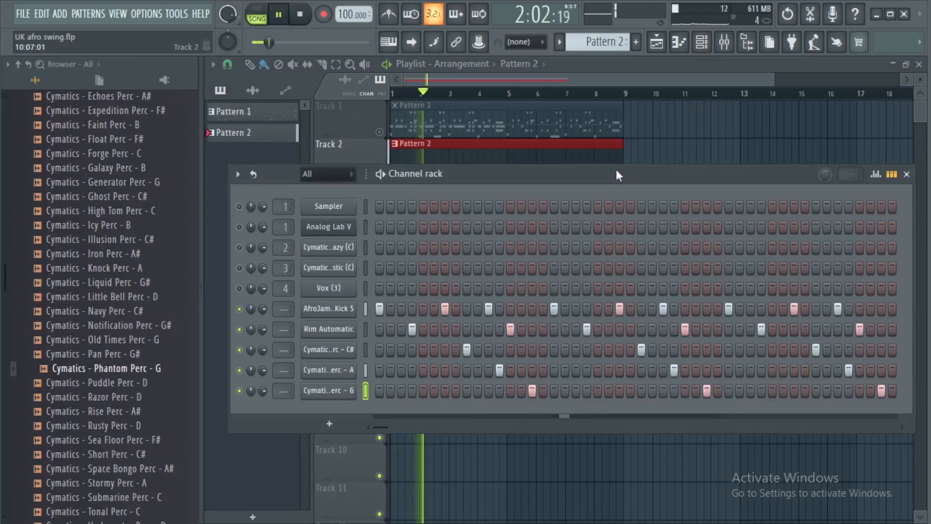
pyautogui.click(335, 350)
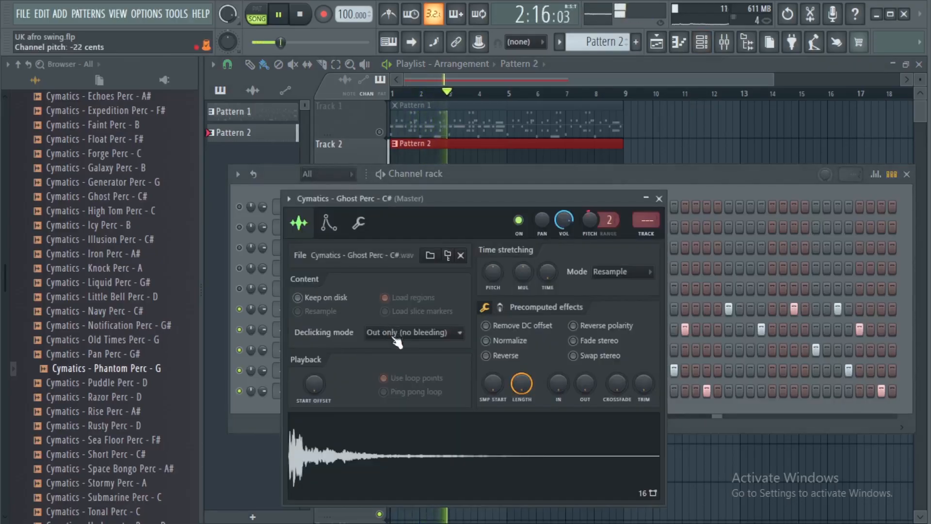
pyautogui.click(659, 199)
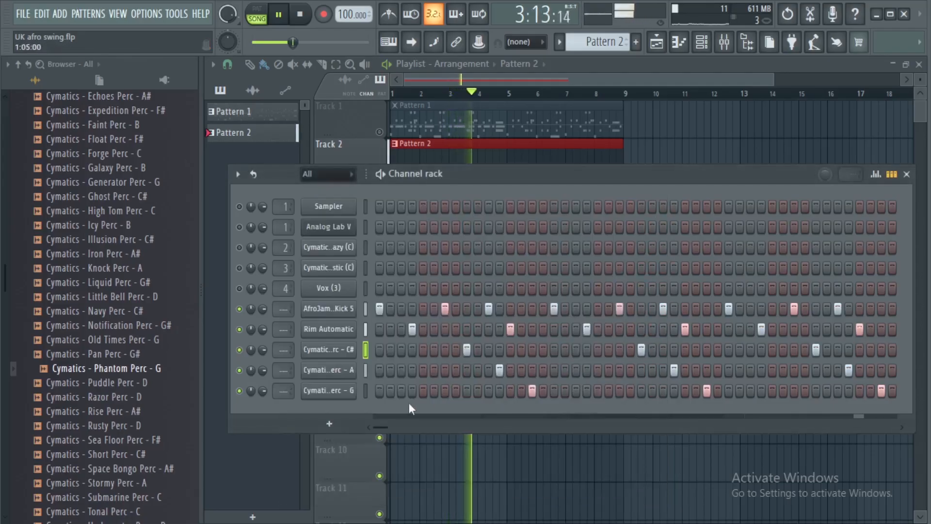
pyautogui.click(335, 371)
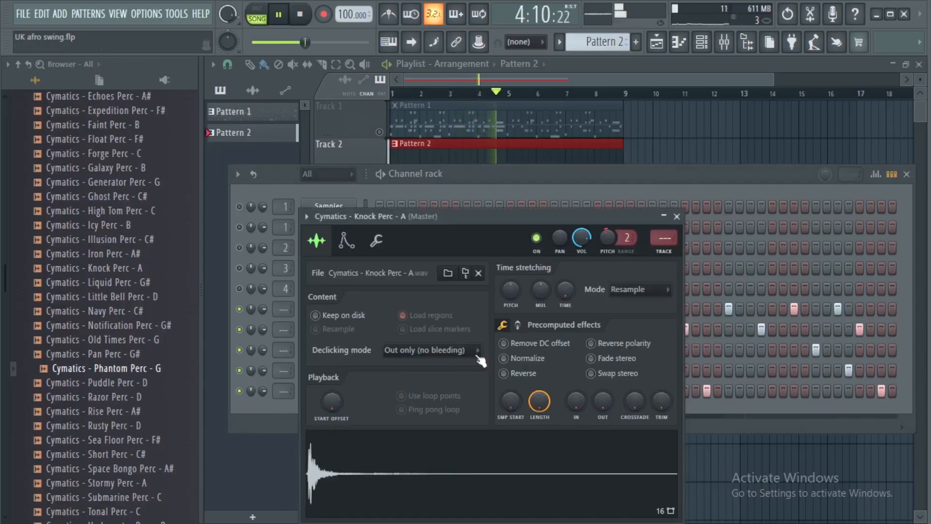
pyautogui.click(678, 217)
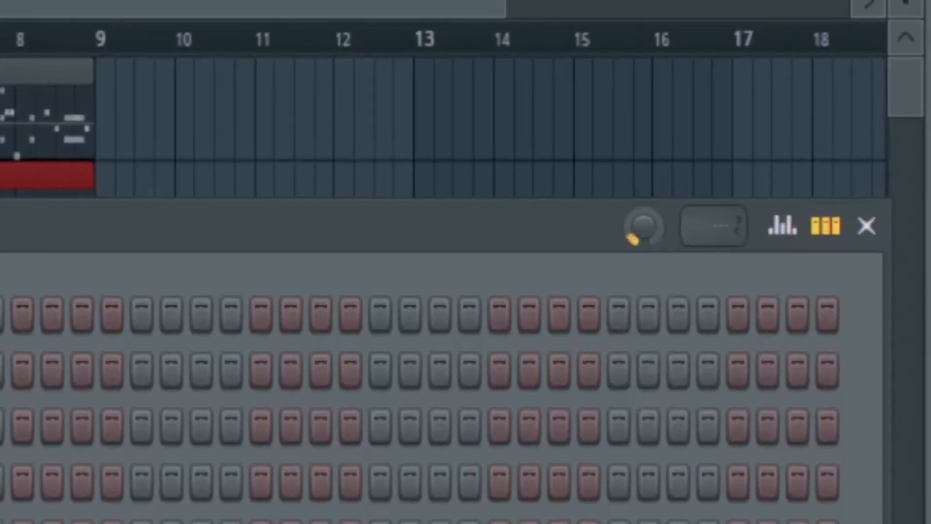
# Raise the swing amount of the channel rack's step patterns.
pyautogui.moveTo(644, 227); pyautogui.dragTo(644, 208)
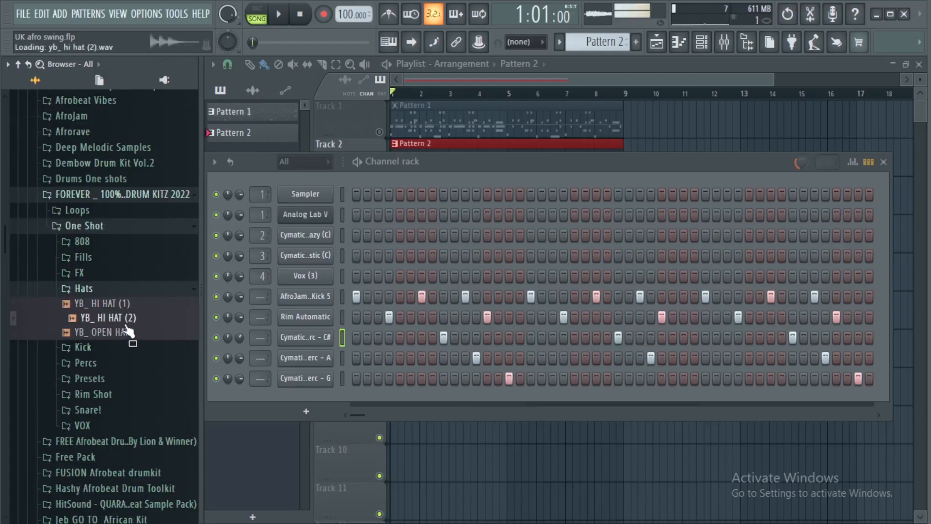
# Add YB_ HI HAT (2) from the Hats folder as a new channel and place a C5 note at 4:15:00.
pyautogui.scroll(1, 126, 325)
pyautogui.click(125, 319)
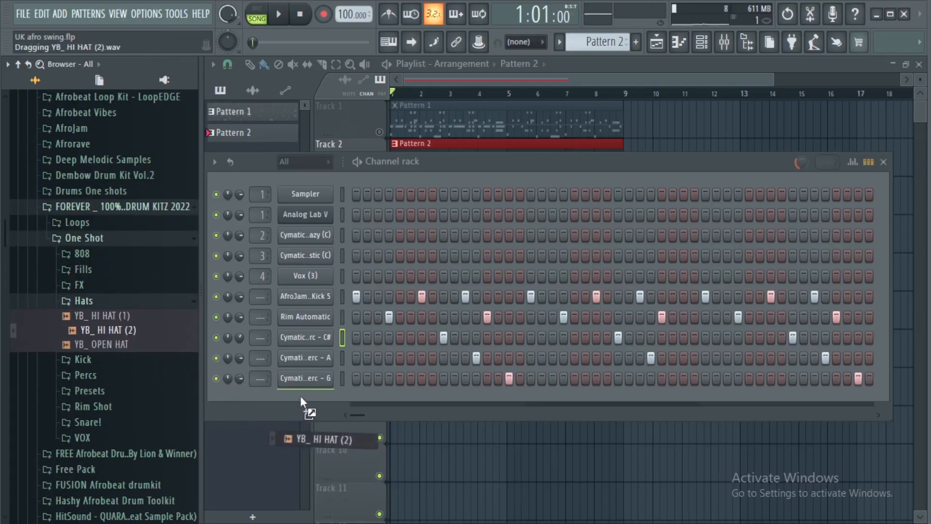
pyautogui.moveTo(299, 397); pyautogui.dragTo(319, 398)
pyautogui.rightClick(316, 400)
pyautogui.click(356, 326)
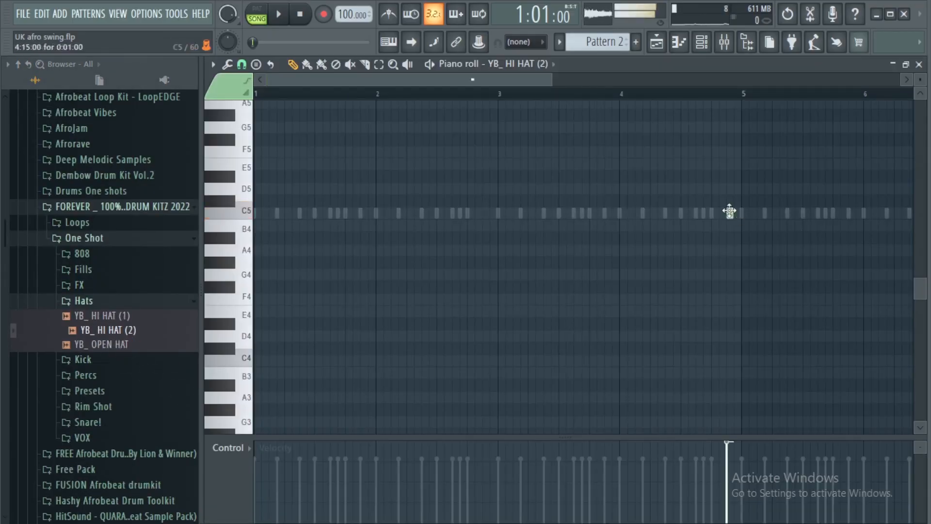
pyautogui.press('space')
# Add Yawbeatz_Tension Oh (Vox) (1) from the VOX folder as a channel below the hi-hat and play both patterns together.
pyautogui.scroll(3, 733, 97)
pyautogui.click(167, 318)
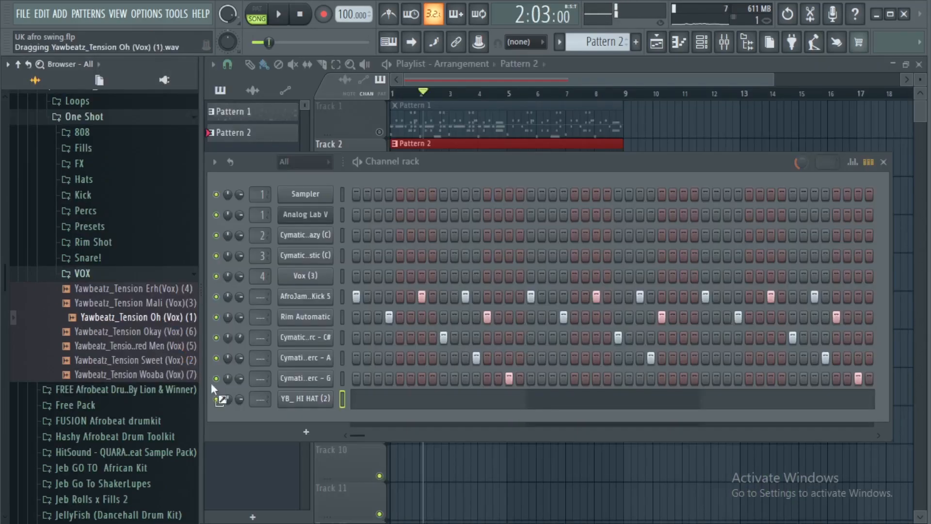
pyautogui.moveTo(310, 408); pyautogui.dragTo(310, 408)
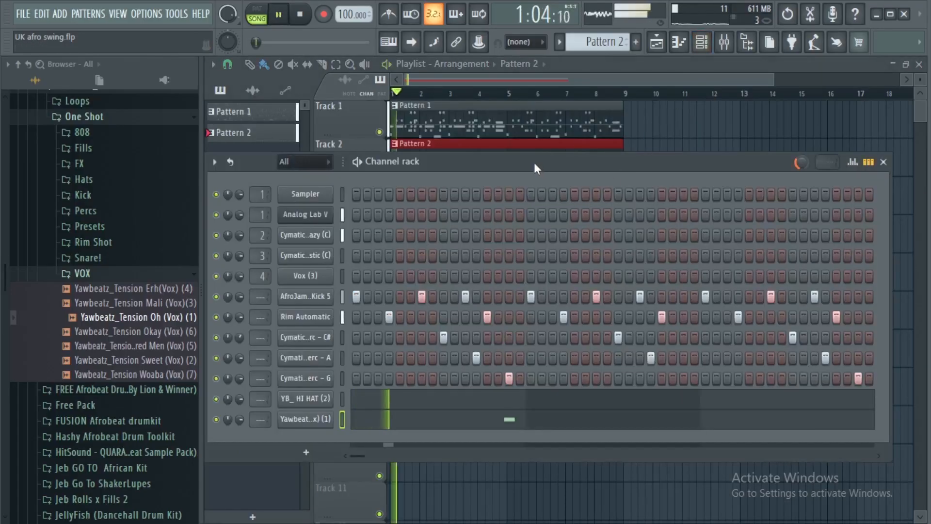
pyautogui.moveTo(534, 162); pyautogui.dragTo(576, 161)
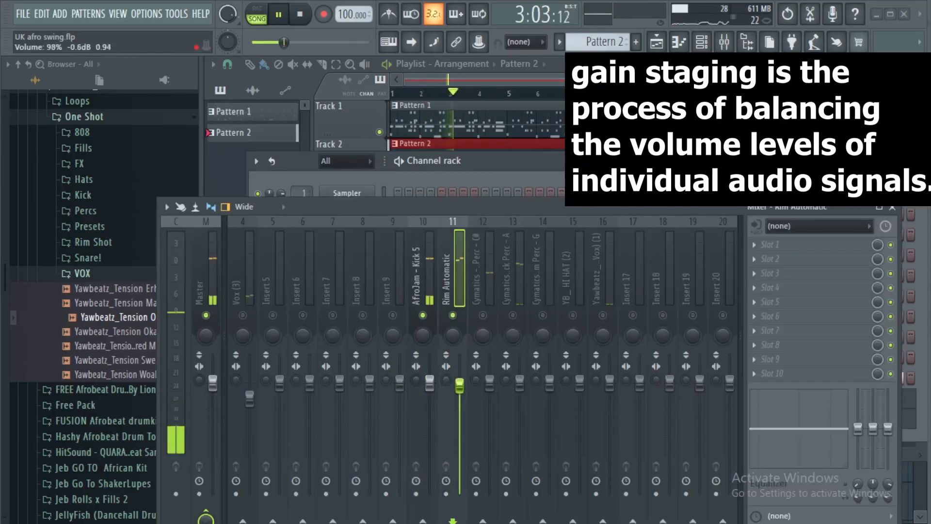
# Lower the Rim Automatic mixer level, then unmute the Ghost Perc - C# and Knock Perc - A tracks for gain staging.
pyautogui.moveTo(459, 385); pyautogui.dragTo(459, 401)
pyautogui.click(483, 316)
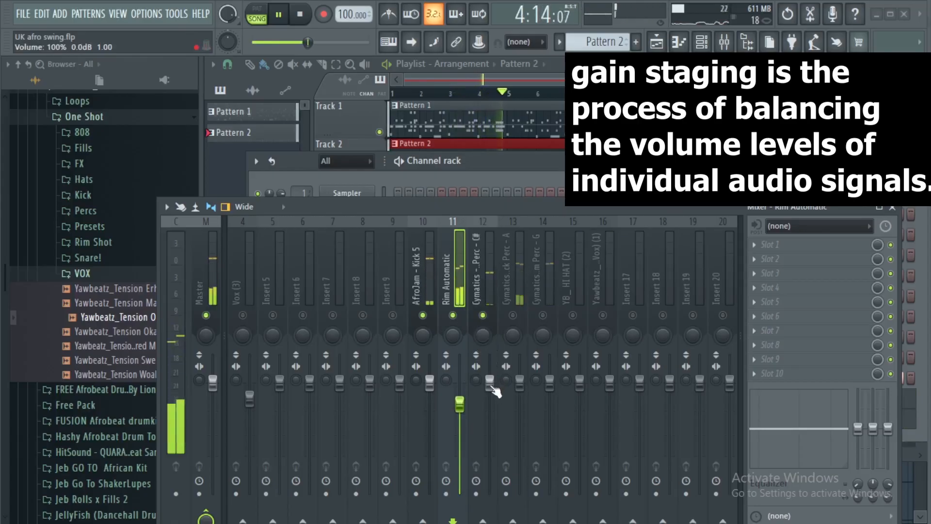
pyautogui.click(512, 316)
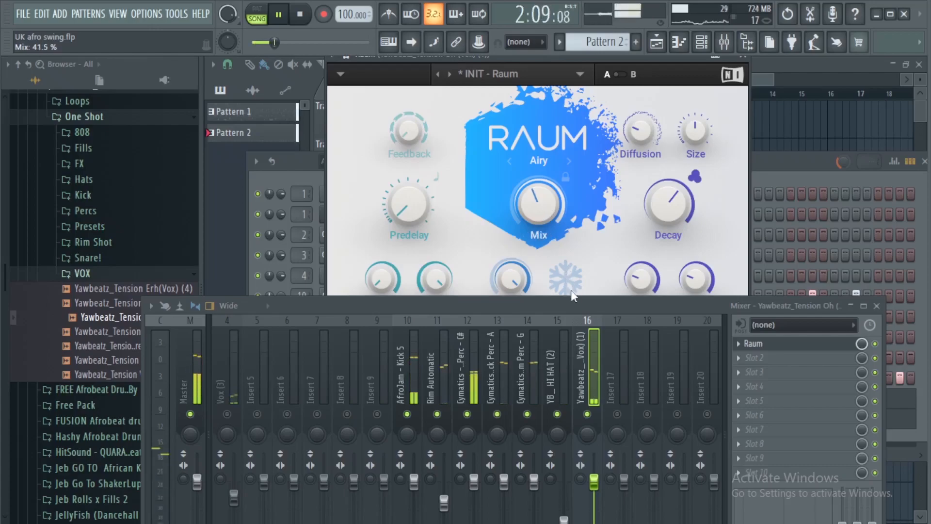
# Lower the Yawbeatz_Tension Oh (Vox) (1) mixer level, adjust its stereo separation, and play the arrangement back.
pyautogui.moveTo(575, 302); pyautogui.dragTo(581, 146)
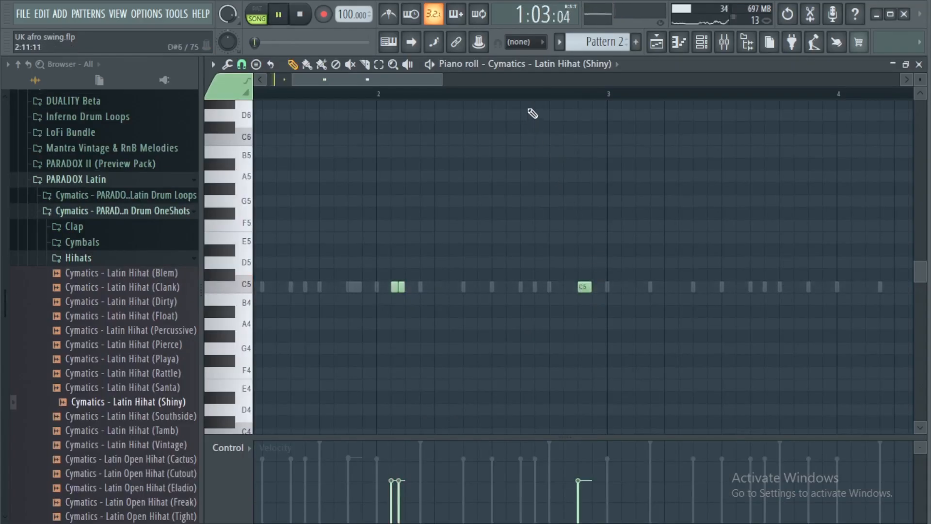
pyautogui.scroll(-2, 522, 95)
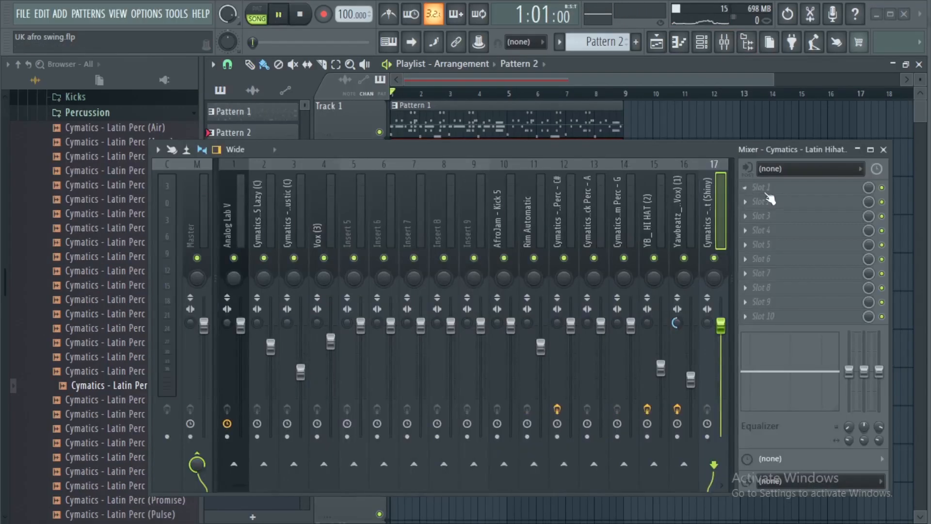
pyautogui.click(883, 149)
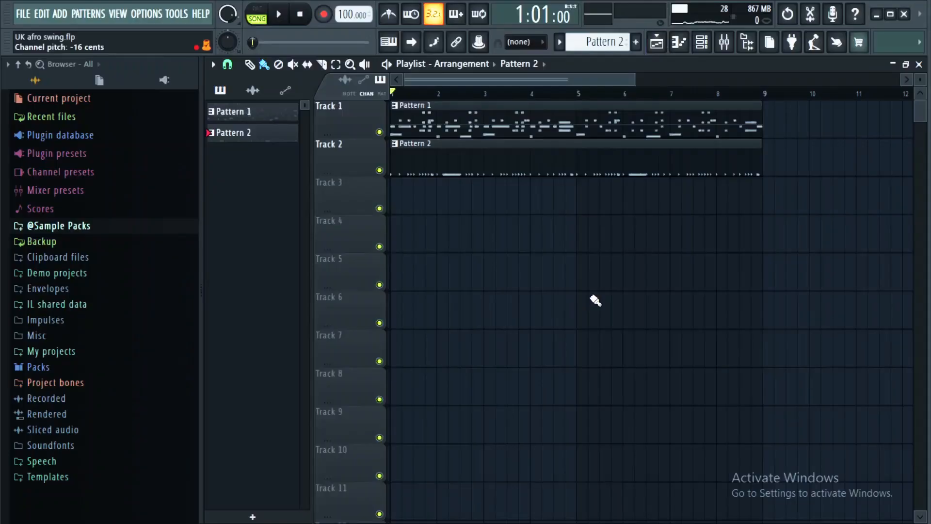
pyautogui.press('space')
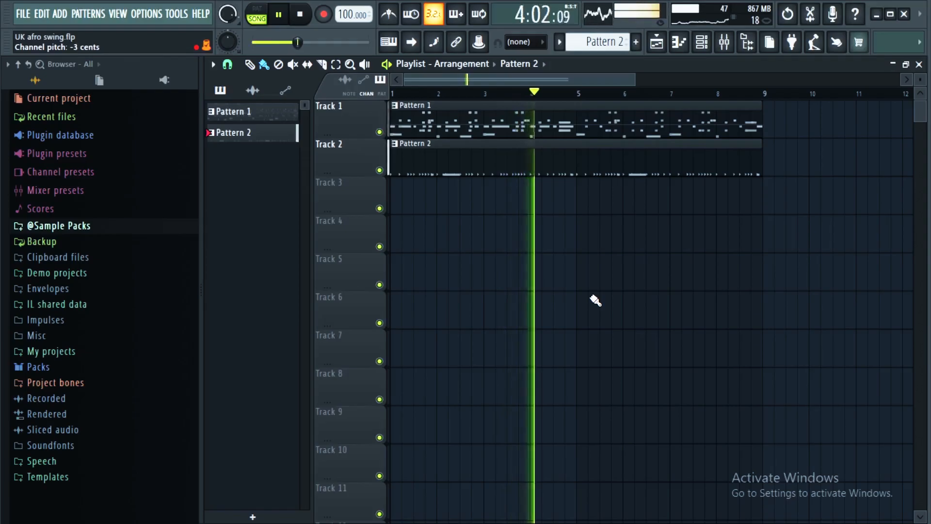
# Look through the mixer tracks from Analog Lab V to Vox (3), returning to the Cymatics - BASS Acoustic (C) track.
pyautogui.press('space')
pyautogui.press('F9')
pyautogui.click(260, 173)
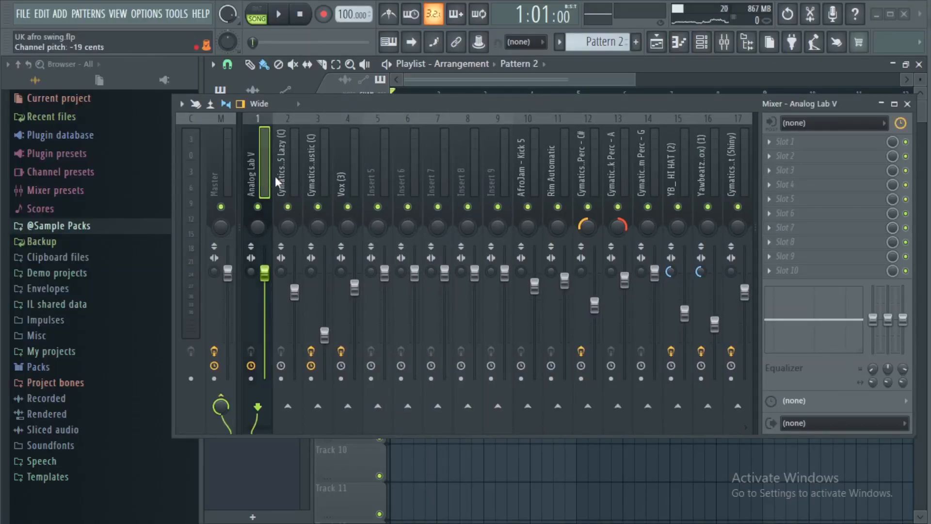
pyautogui.click(291, 180)
pyautogui.click(322, 176)
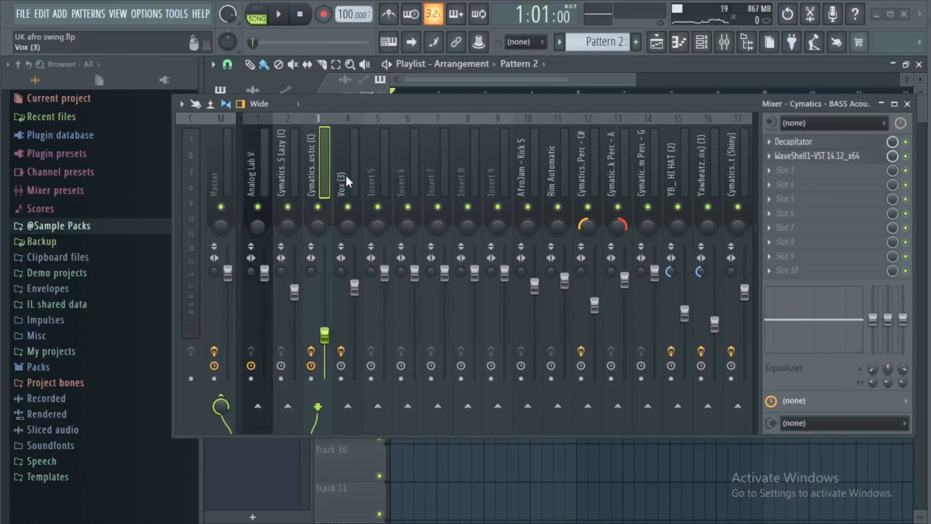
pyautogui.click(345, 175)
pyautogui.click(317, 182)
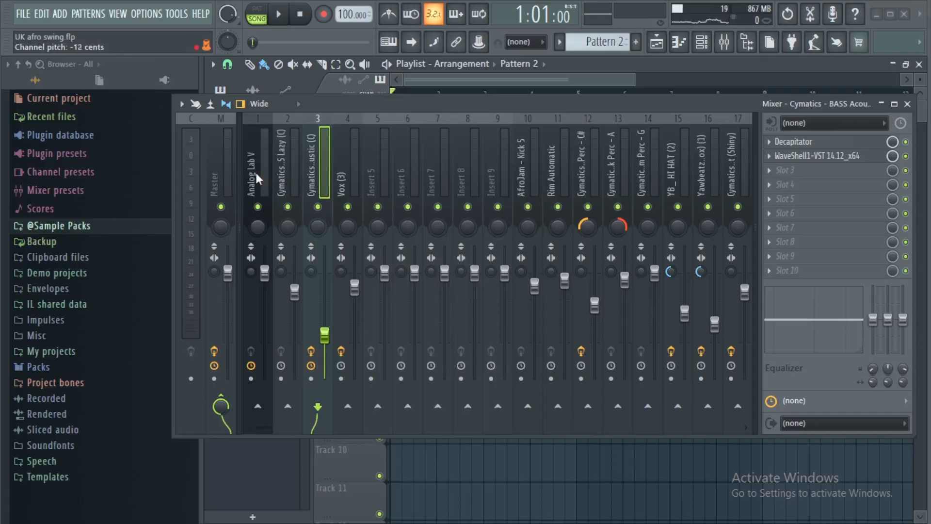
pyautogui.click(255, 170)
pyautogui.click(298, 166)
pyautogui.click(317, 175)
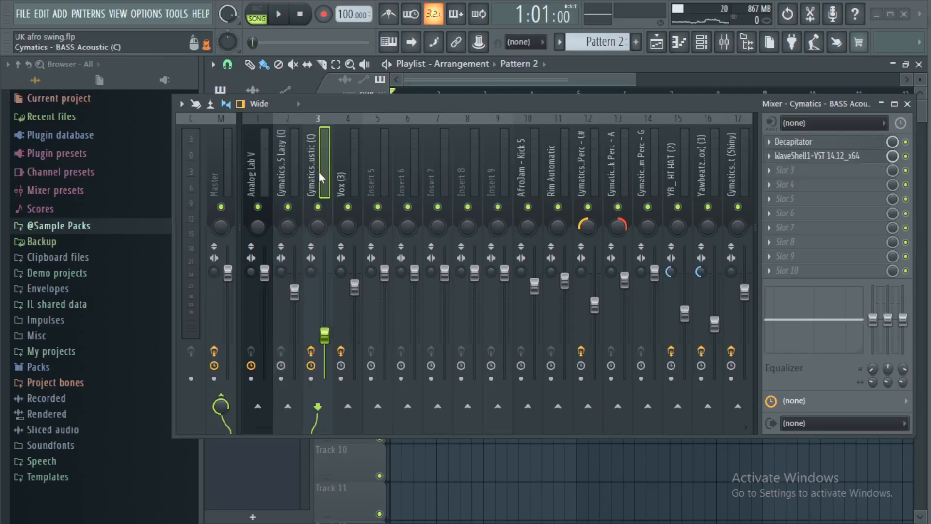
# Solo the Cymatics - BASS Acoustic (C) track and audition it with its Decapitator and WaveShell effects bypassed.
pyautogui.rightClick(323, 208)
pyautogui.press('space')
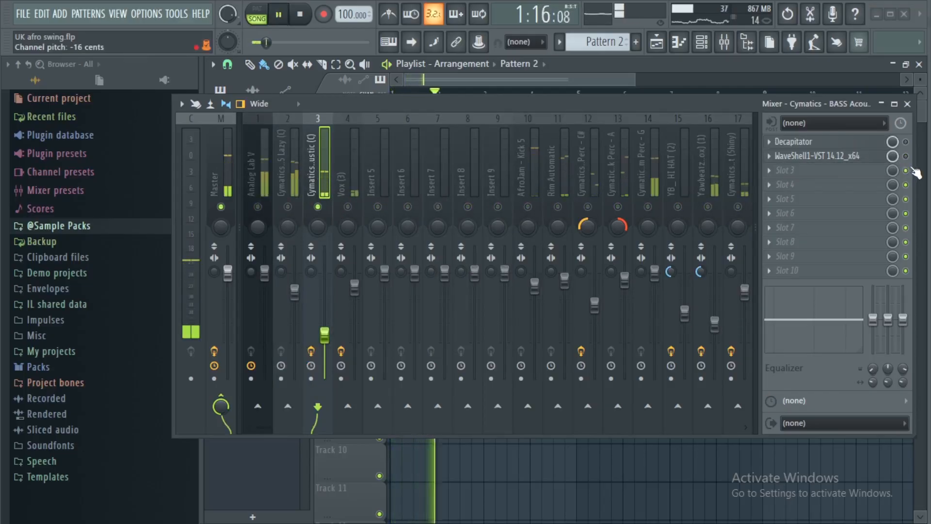
pyautogui.press('space')
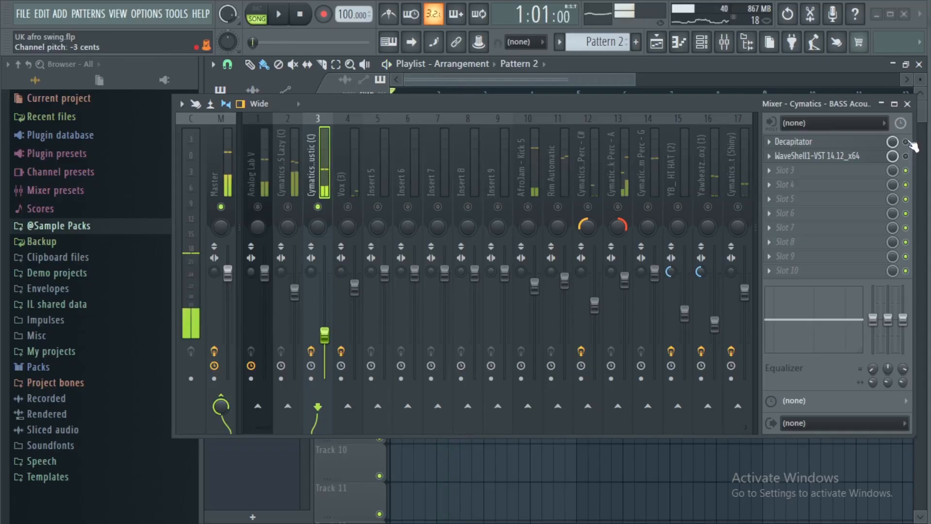
# Open Decapitator on the bass track with the Beefy preset and audition the bass through it.
pyautogui.click(867, 144)
pyautogui.moveTo(614, 103); pyautogui.dragTo(632, 402)
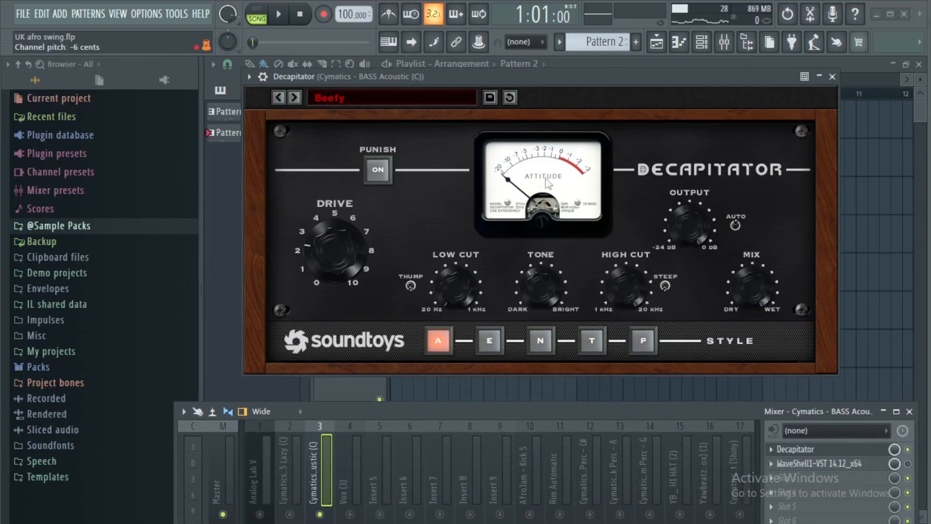
pyautogui.press('space')
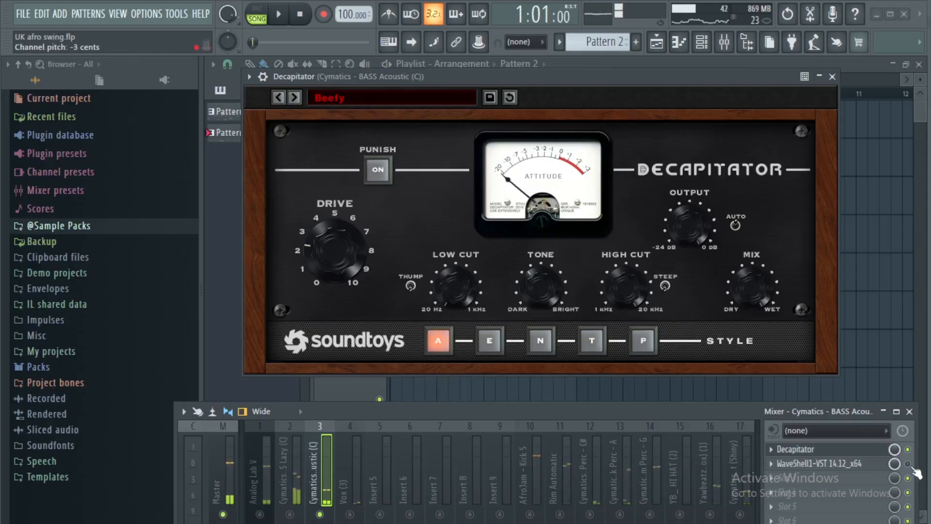
# Open the RBass plugin on the bass track and audition the bass with it enabled.
pyautogui.click(854, 464)
pyautogui.moveTo(353, 128); pyautogui.dragTo(667, 97)
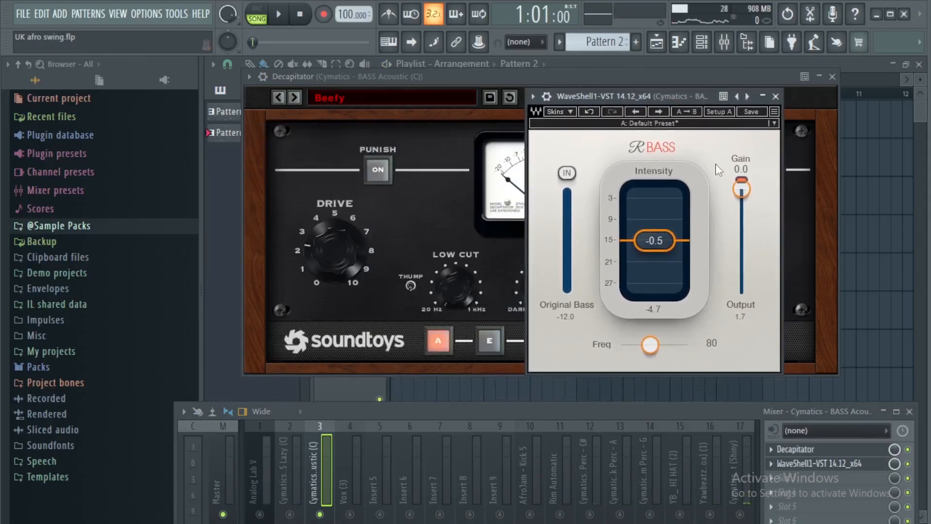
pyautogui.press('space')
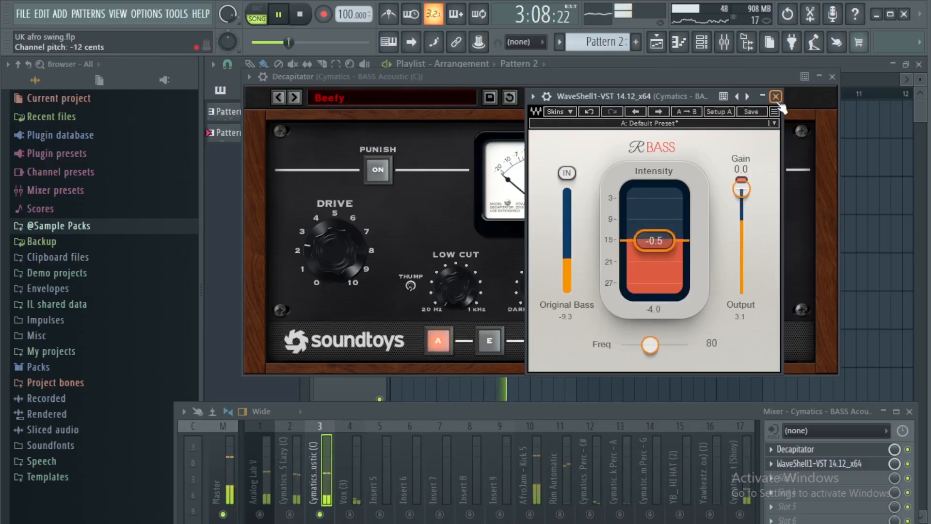
# Solo Vox (3) and examine its effects, including ValhallaVintageVerb and Fruity PanOMatic, during playback.
pyautogui.press('space')
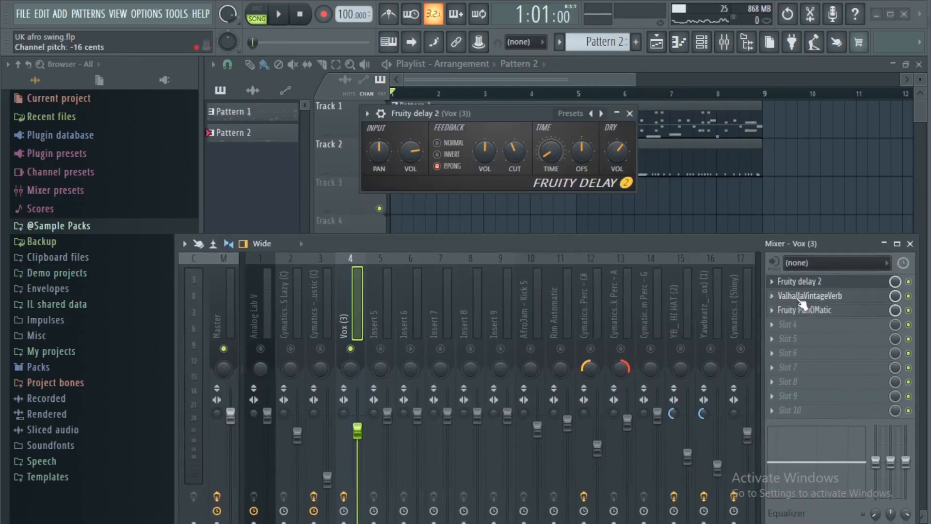
pyautogui.click(802, 298)
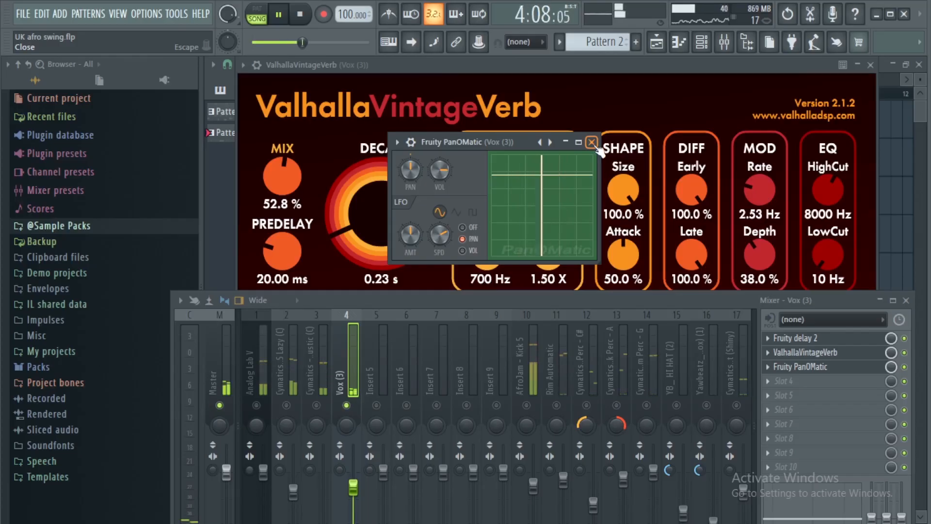
pyautogui.click(591, 142)
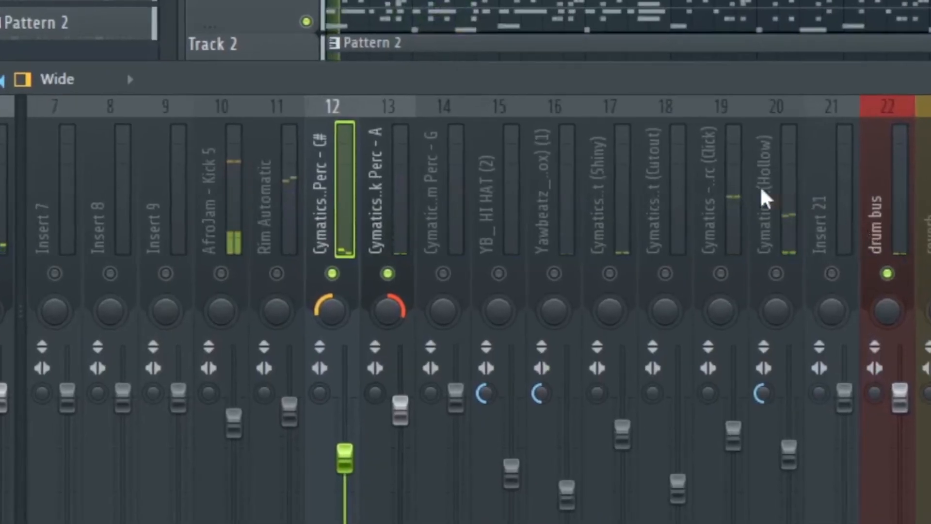
# Compare the panning of the soloed Ghost Perc - C# and Knock Perc - A tracks.
pyautogui.hscroll(-3, 589, 179)
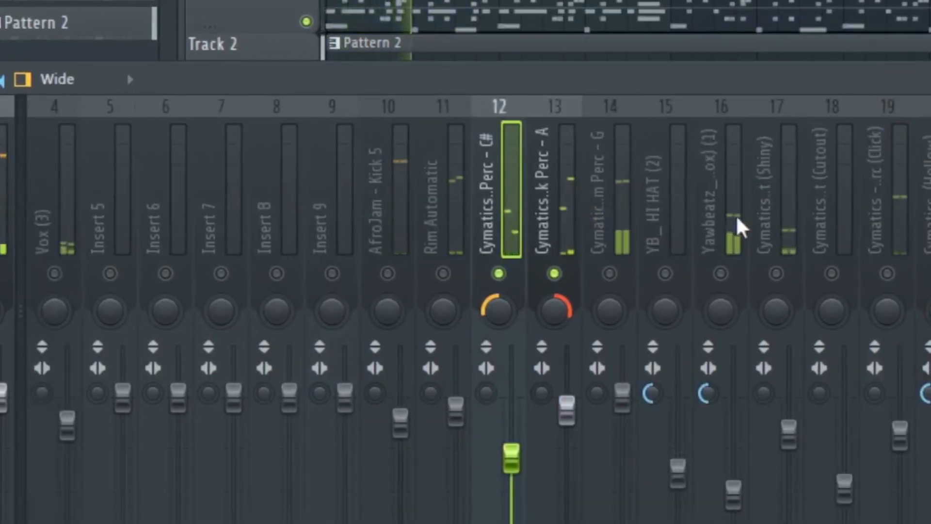
pyautogui.click(565, 222)
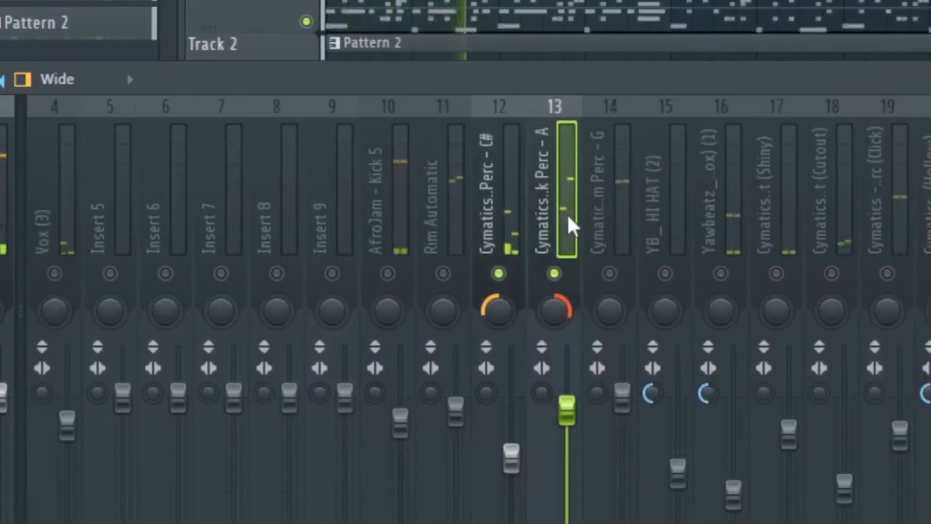
pyautogui.click(513, 223)
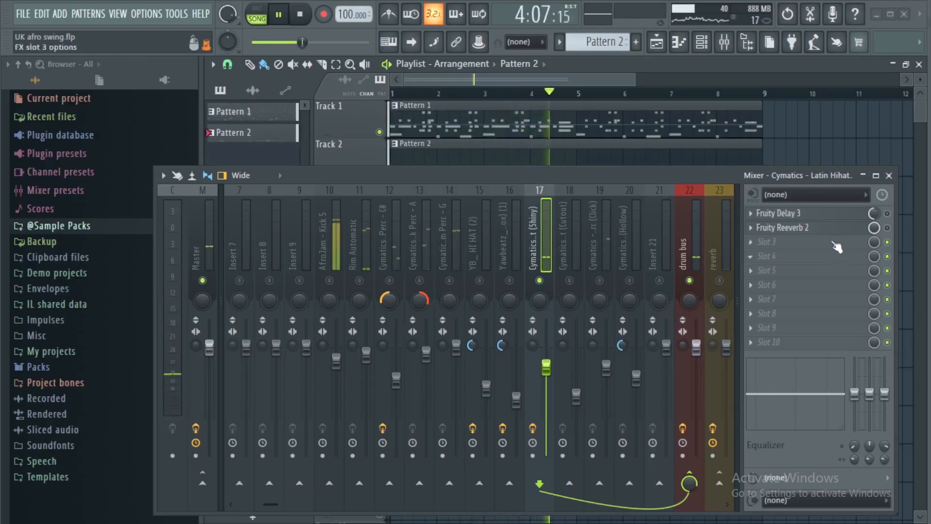
# Audition the Fruity Delay 3 and Fruity Reeverb 2 effects on the soloed Cymatics Latin Hihat (Shiny) track.
pyautogui.press('space')
pyautogui.click(785, 213)
pyautogui.press('space')
pyautogui.moveTo(587, 174); pyautogui.dragTo(573, 278)
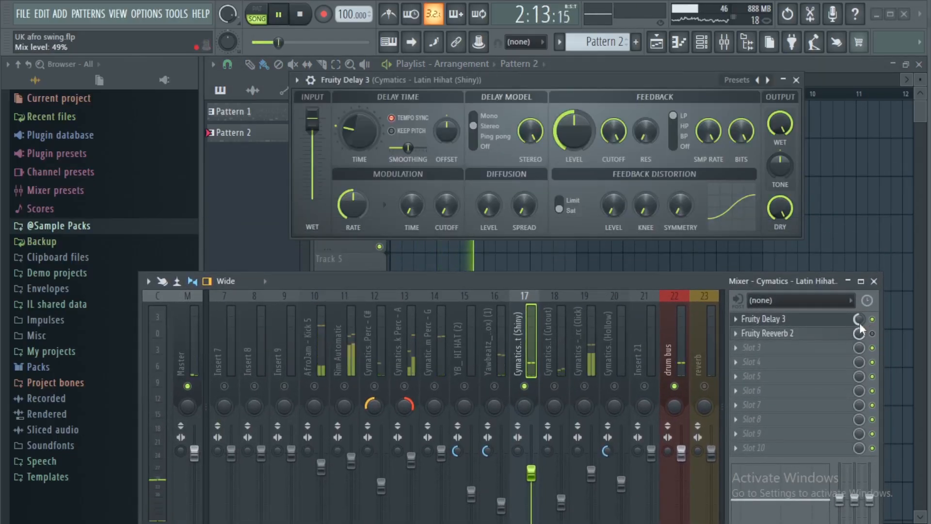
pyautogui.click(776, 333)
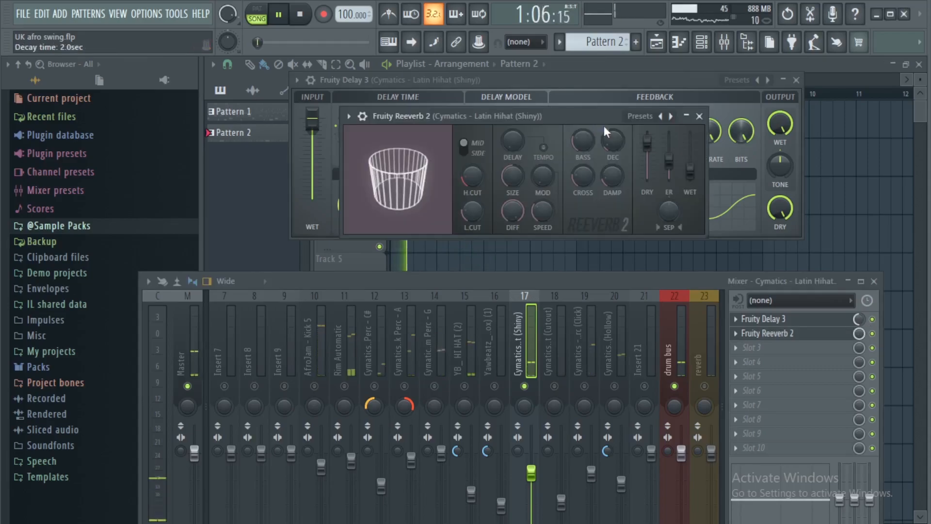
pyautogui.click(698, 116)
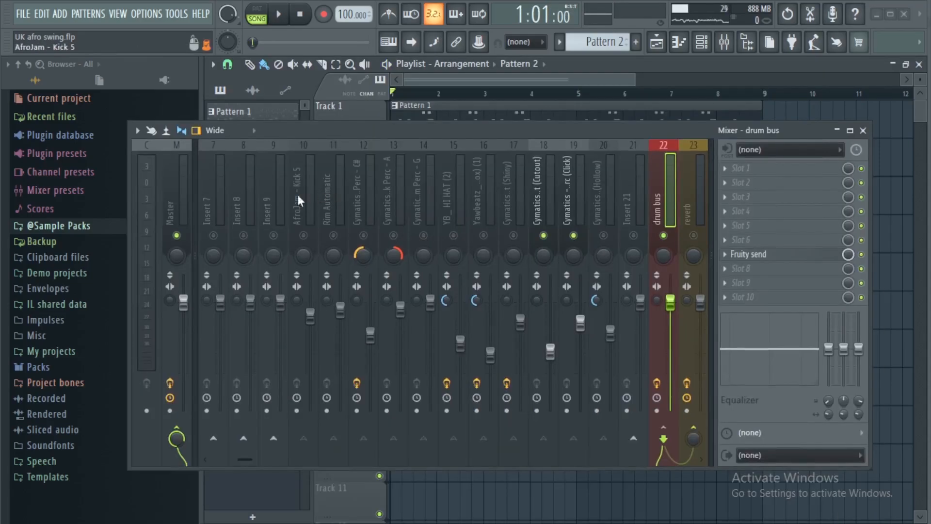
# Select the drum tracks from AfroJam - Kick 5 to Hollow and examine their routing into the drum bus.
pyautogui.moveTo(295, 194); pyautogui.dragTo(610, 222)
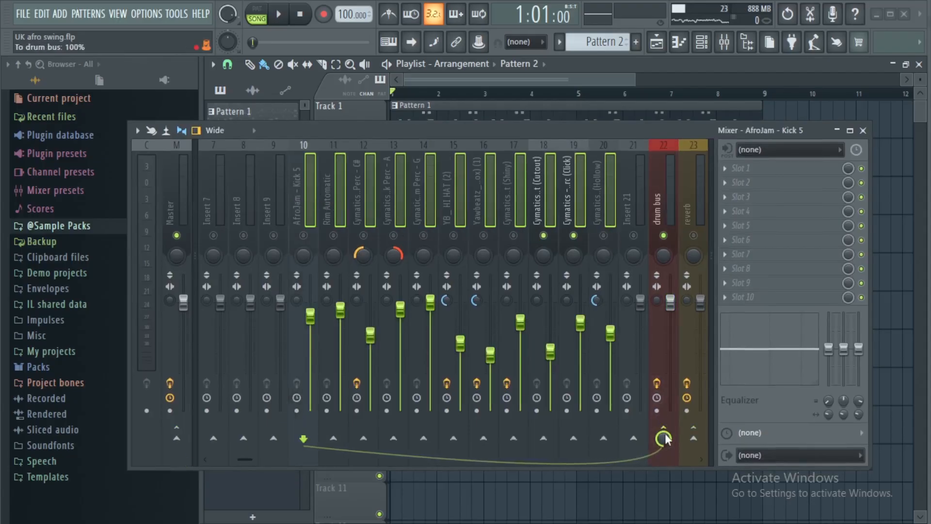
pyautogui.click(664, 211)
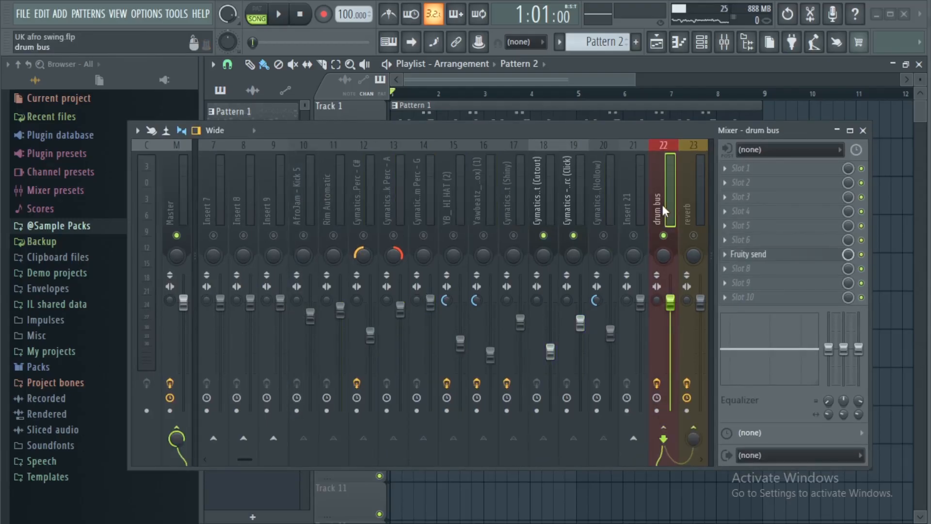
pyautogui.hscroll(3, 688, 200)
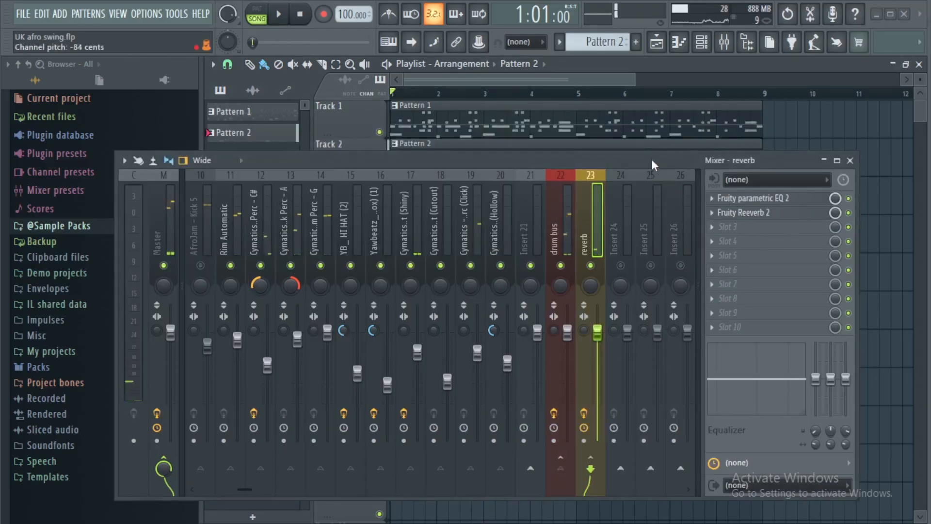
# Examine the Fruity parametric EQ 2 curve on the reverb send track while the drums play.
pyautogui.moveTo(650, 159); pyautogui.dragTo(638, 312)
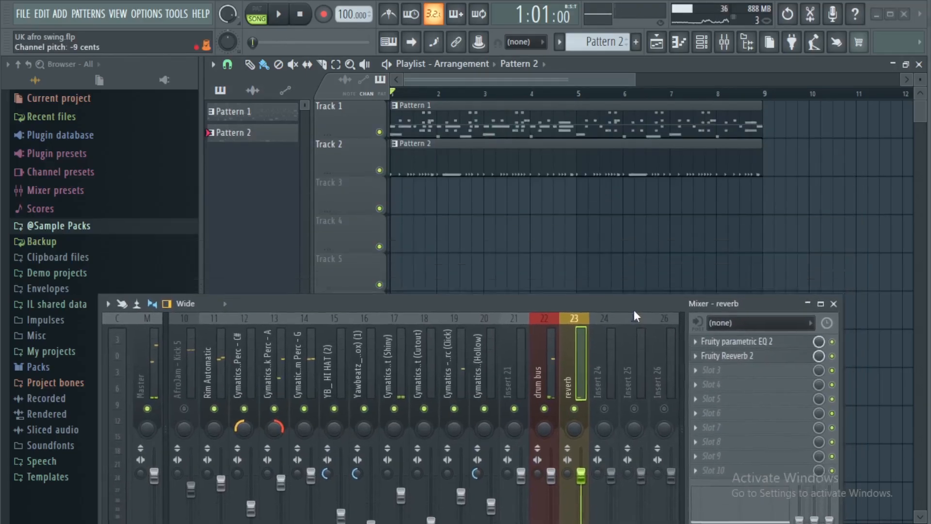
pyautogui.click(742, 350)
pyautogui.press('space')
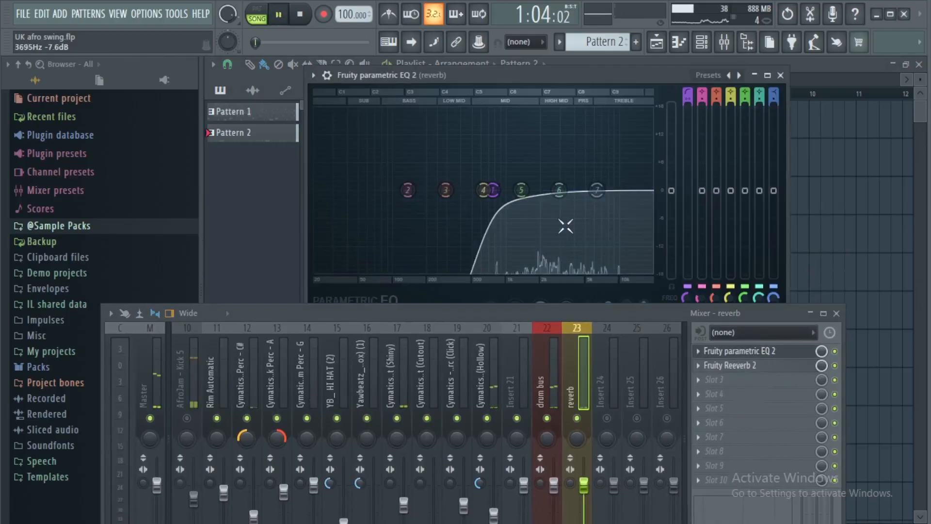
pyautogui.click(780, 75)
pyautogui.press('space')
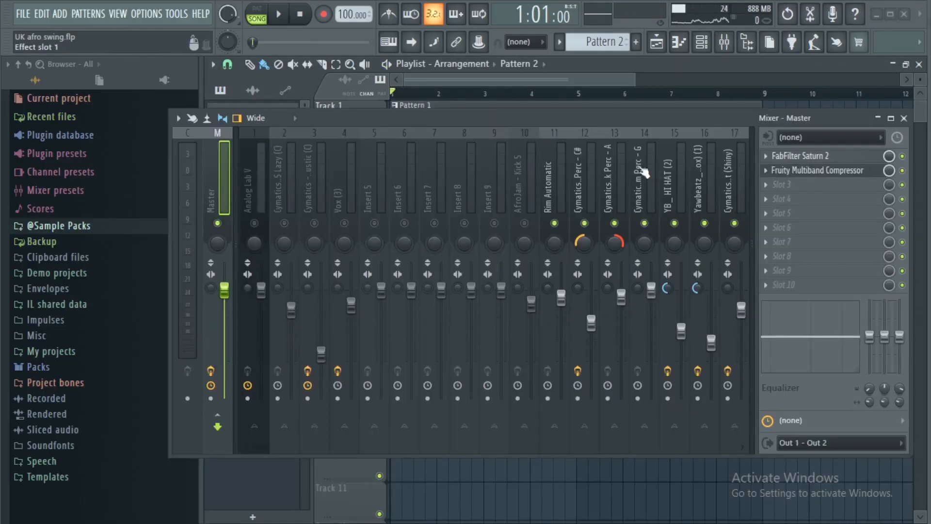
# Inspect the FabFilter Saturn 2 Warm Tape saturation settings on the Master track.
pyautogui.click(795, 156)
pyautogui.moveTo(551, 118); pyautogui.dragTo(469, 353)
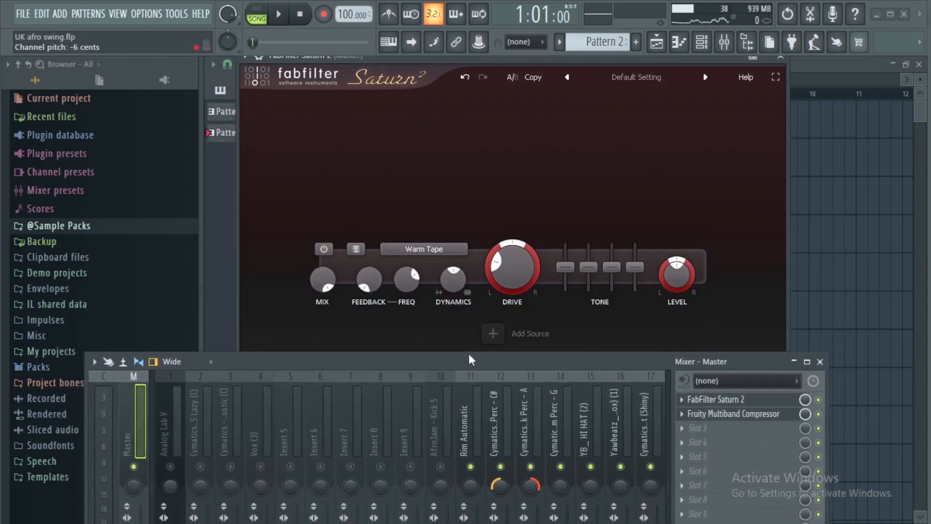
pyautogui.moveTo(507, 280)
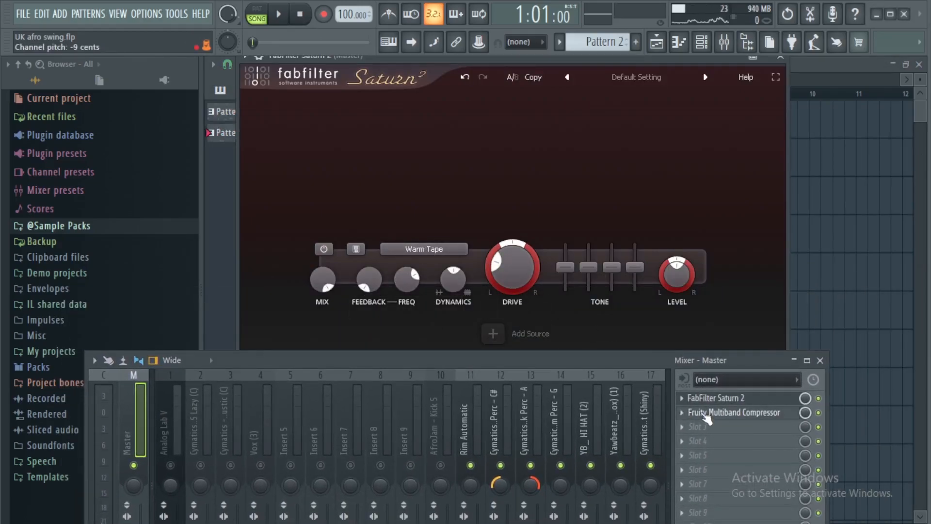
pyautogui.click(788, 60)
# Inspect the Fruity Multiband Compressor on the Master track and view its preset list, including Mastering 6dB.
pyautogui.click(757, 417)
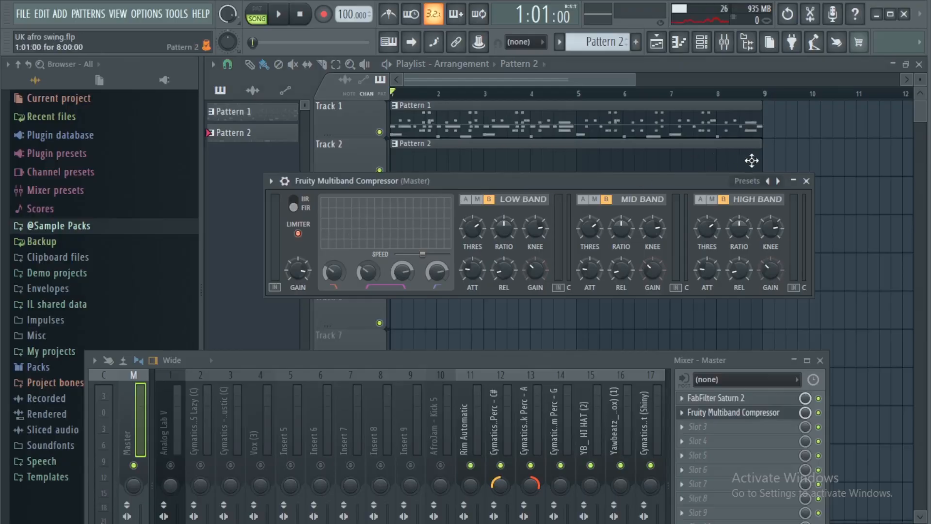
pyautogui.click(751, 182)
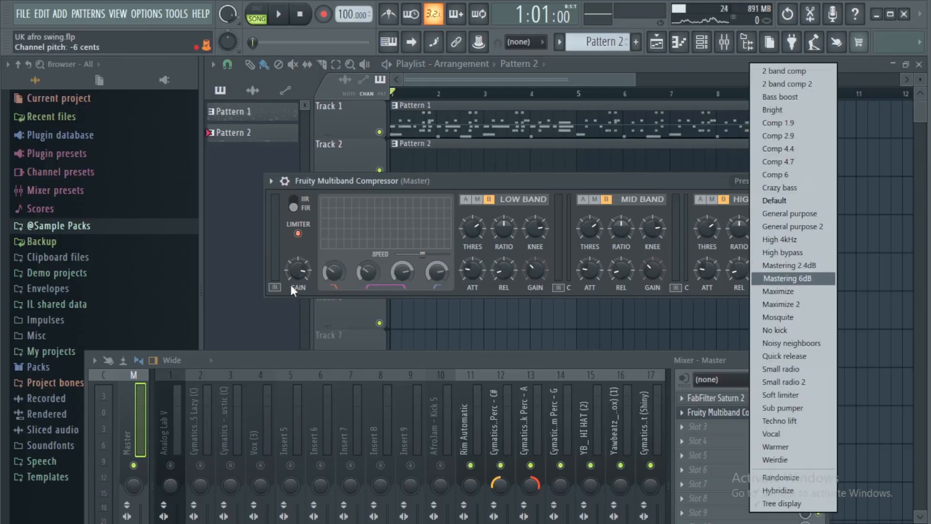
pyautogui.click(420, 180)
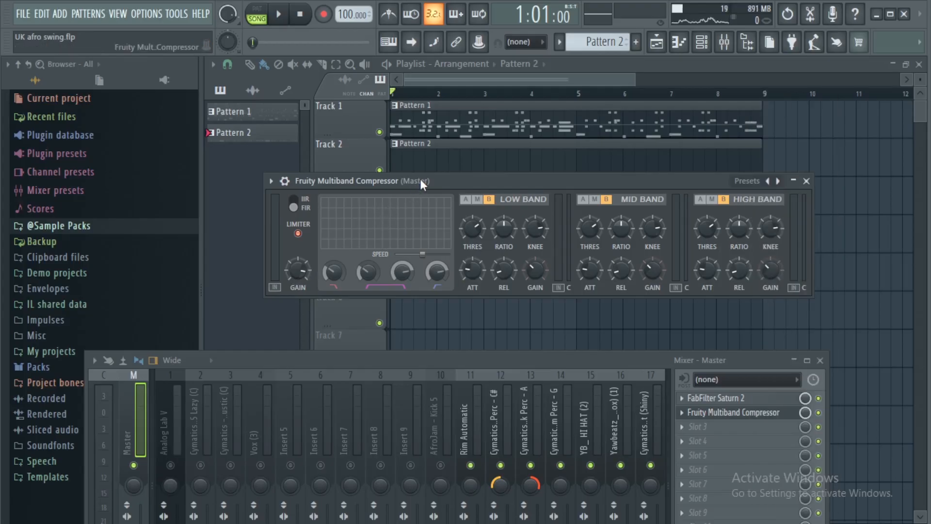
pyautogui.click(806, 181)
# Play the full mix and compare the sound with the Master track's effects off and on.
pyautogui.moveTo(560, 361); pyautogui.dragTo(619, 135)
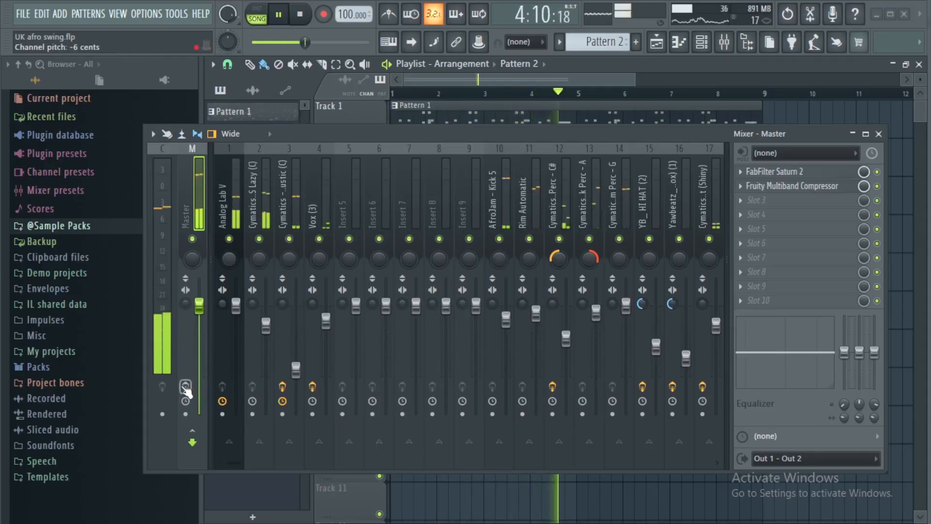
pyautogui.press('space')
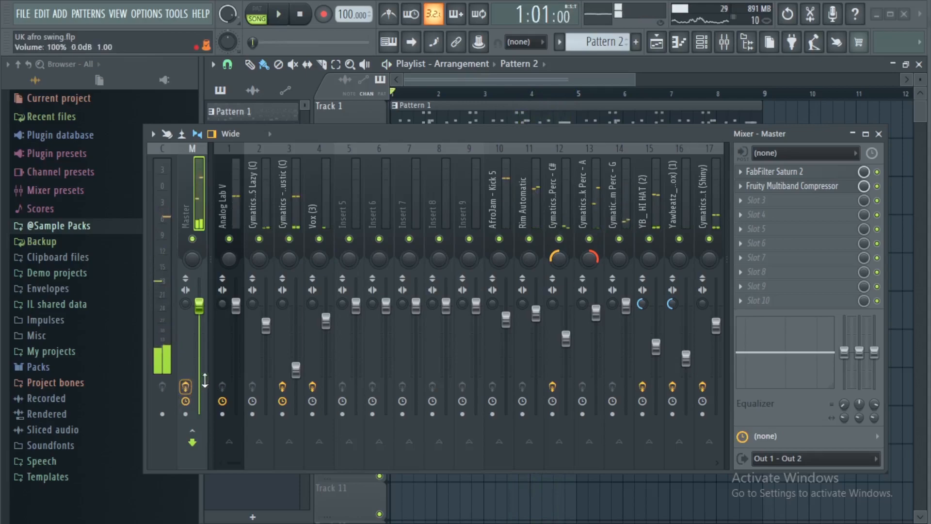
pyautogui.press('space')
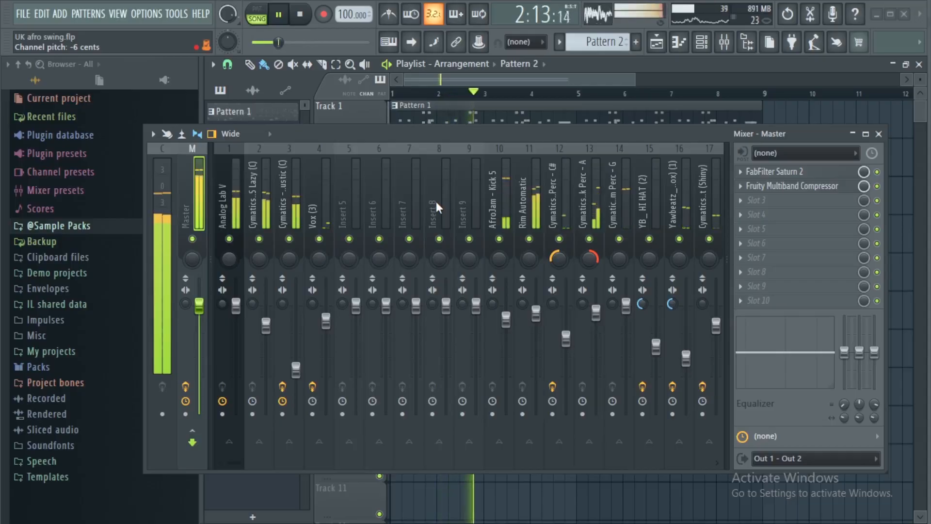
pyautogui.press('space')
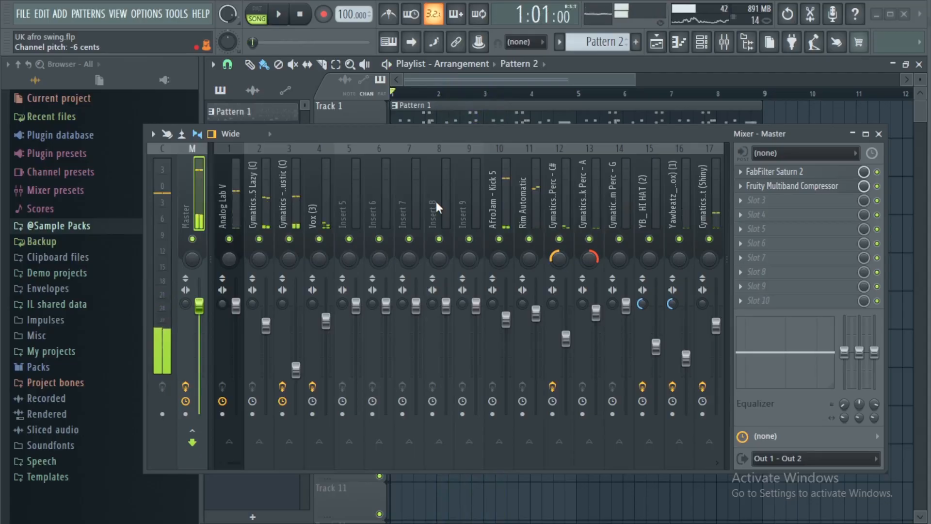